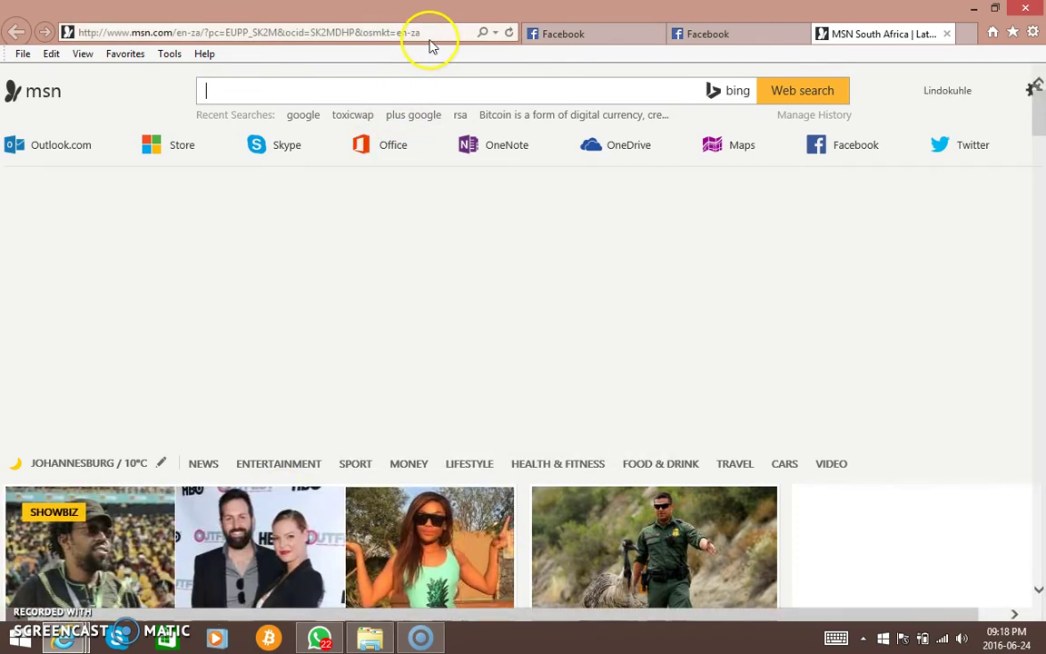
Load altcointrader.co.za from the browser address bar
click(427, 38)
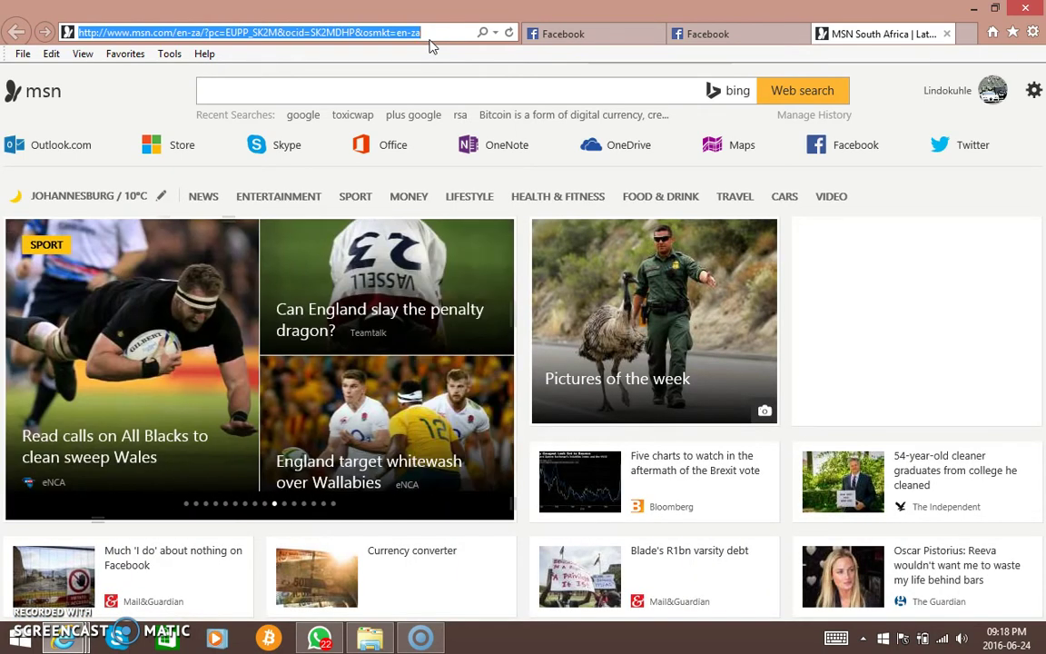
click(435, 32)
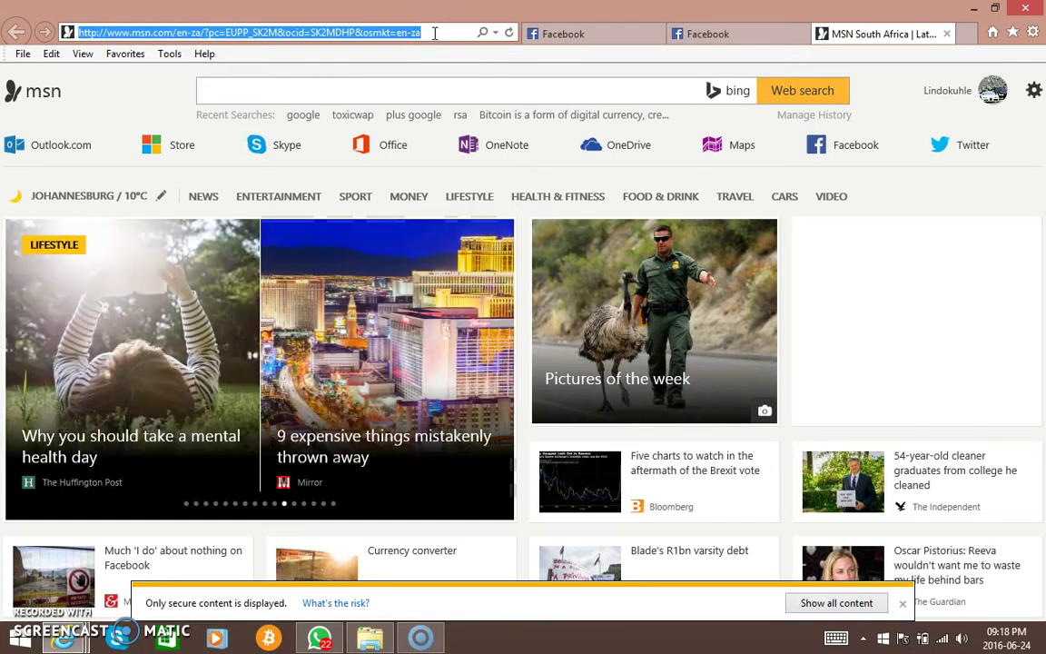
click(433, 33)
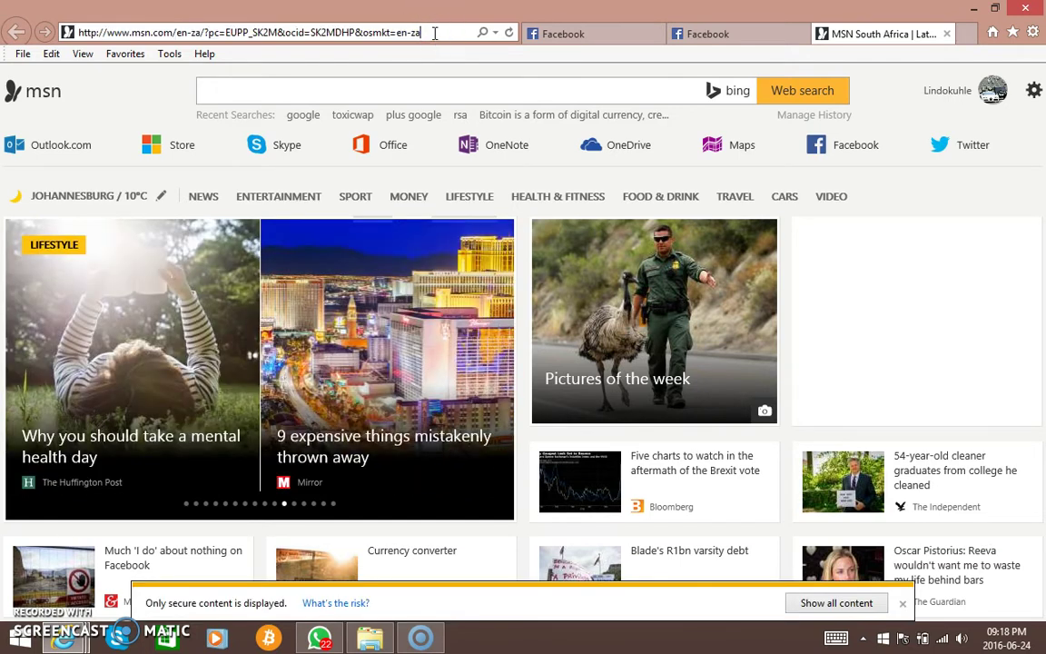
click(433, 33)
text(altcointrader.co.za/)
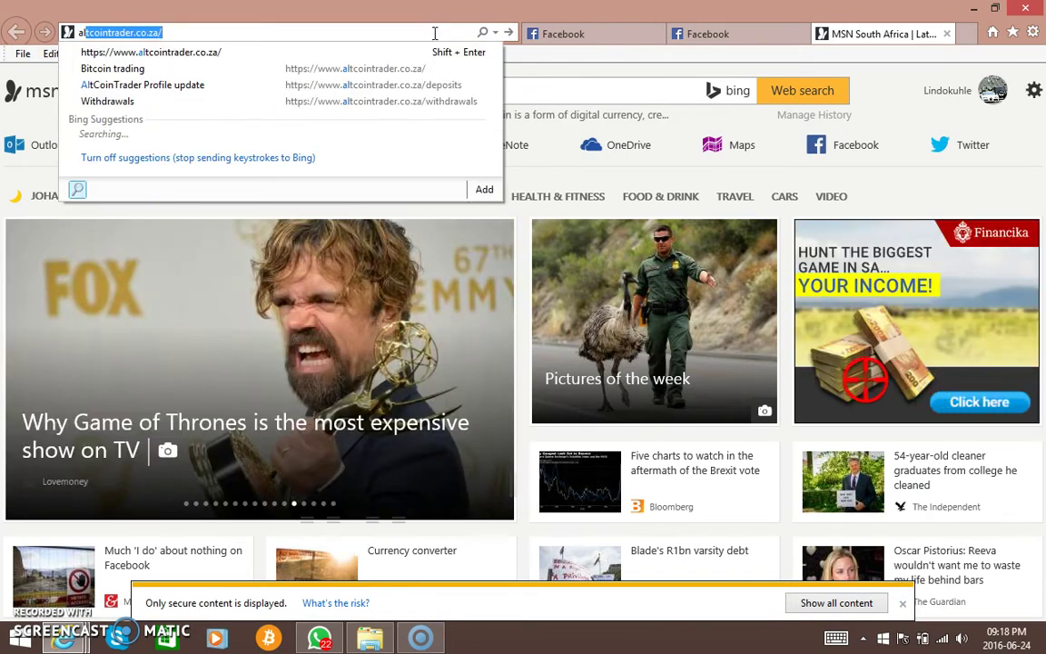
key(Return)
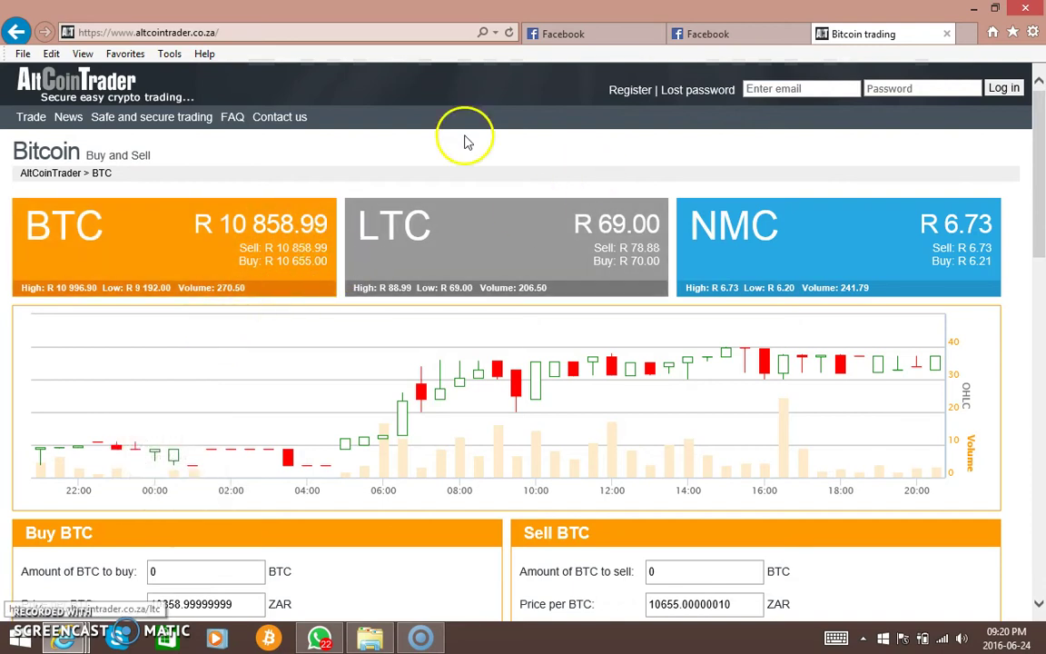
mouse_move(208, 485)
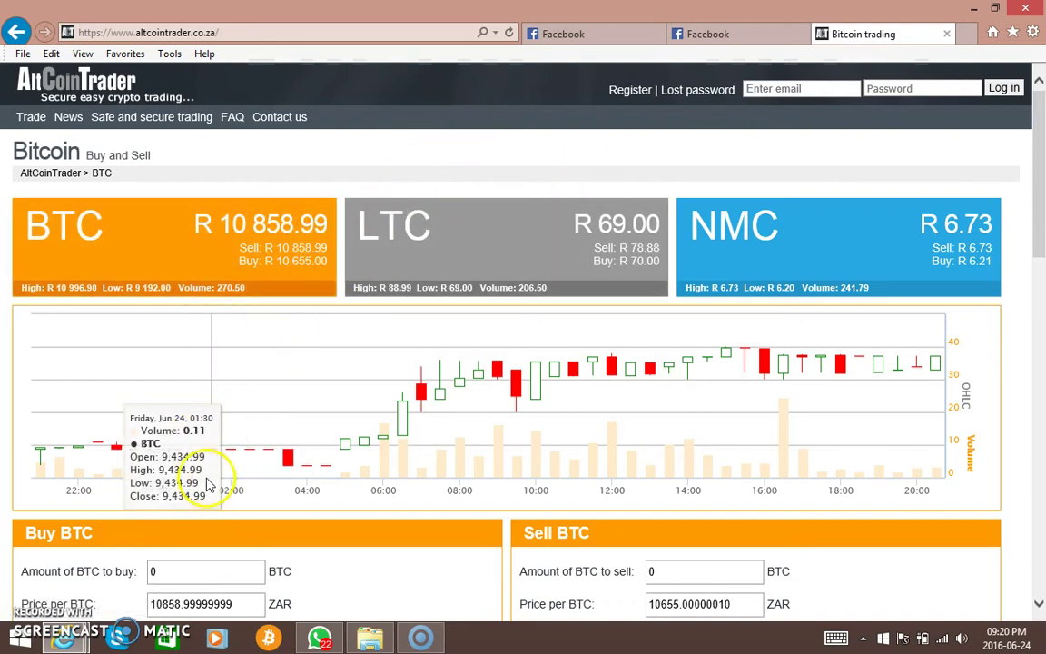
Open the Register link in the AltCoinTrader header after scrolling the home page
scroll(208, 486, down, 2)
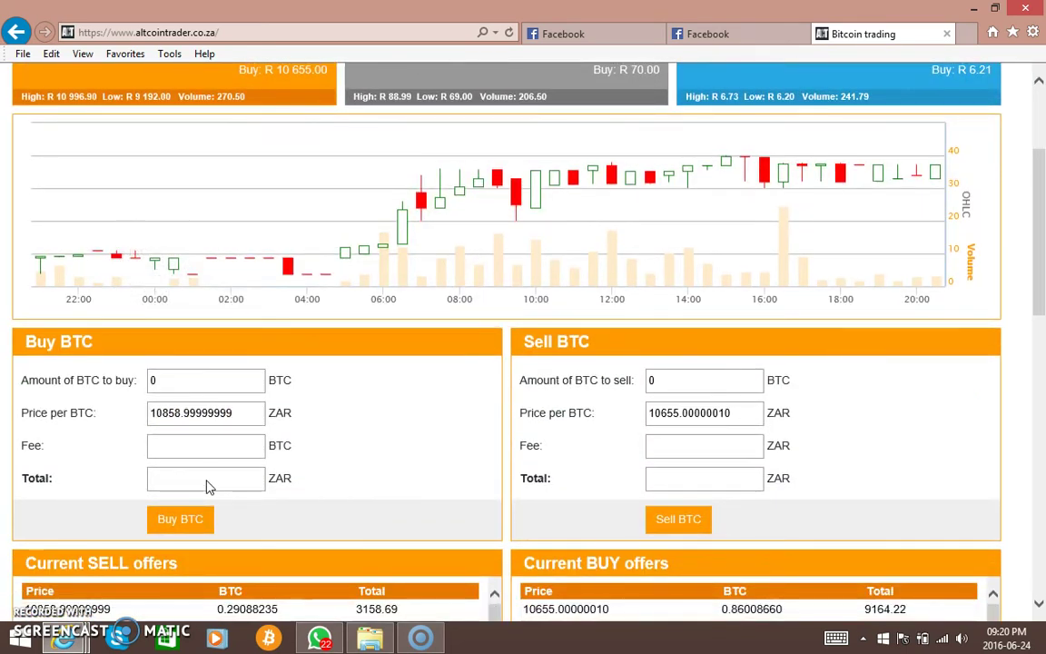
scroll(209, 486, up, 2)
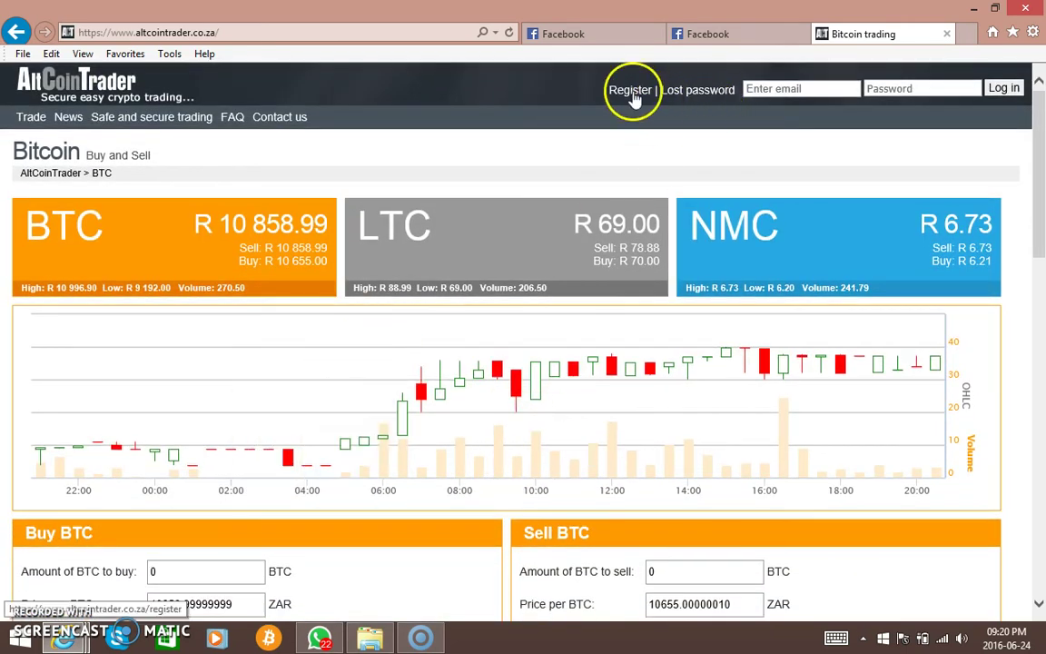
click(633, 95)
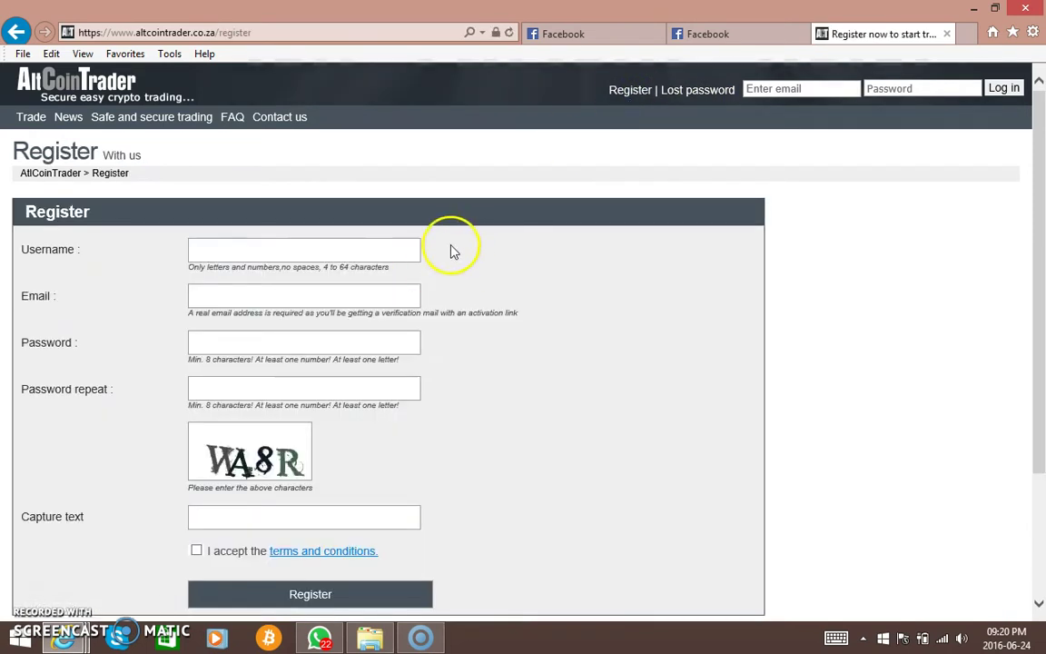
Fill in the username and choose the second suggested email address
click(267, 252)
text(Lindokuhle)
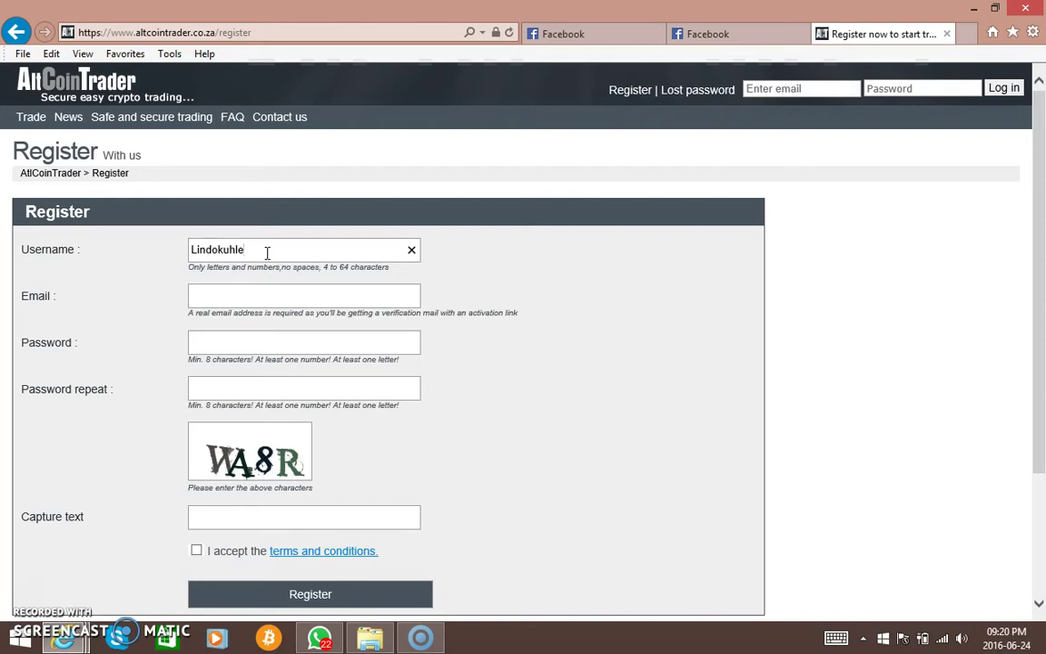
click(249, 301)
text(vi)
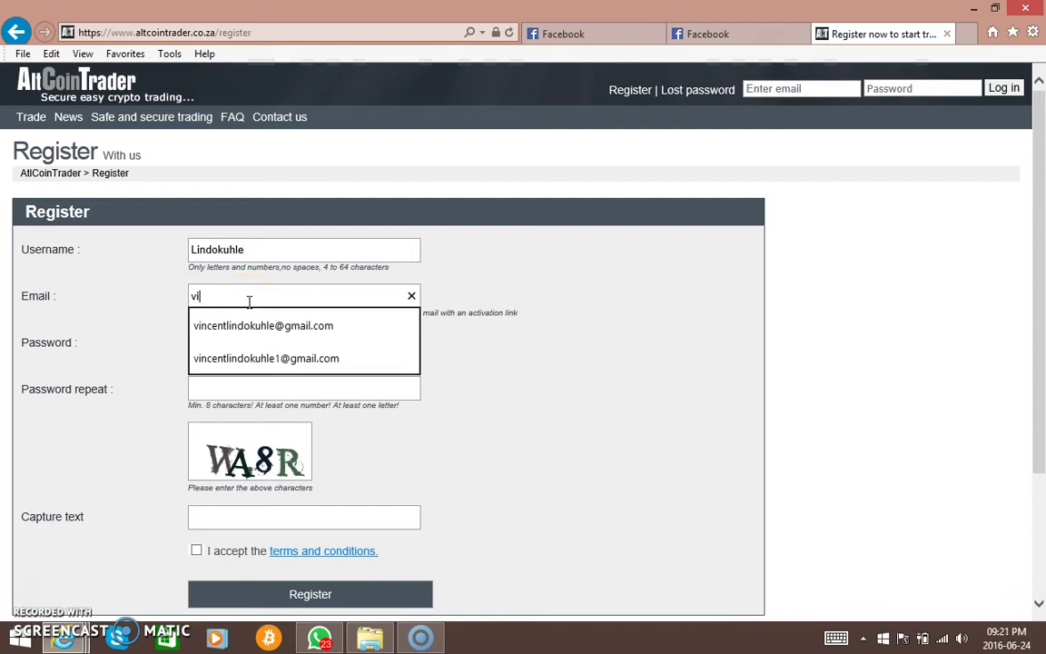
text(nc)
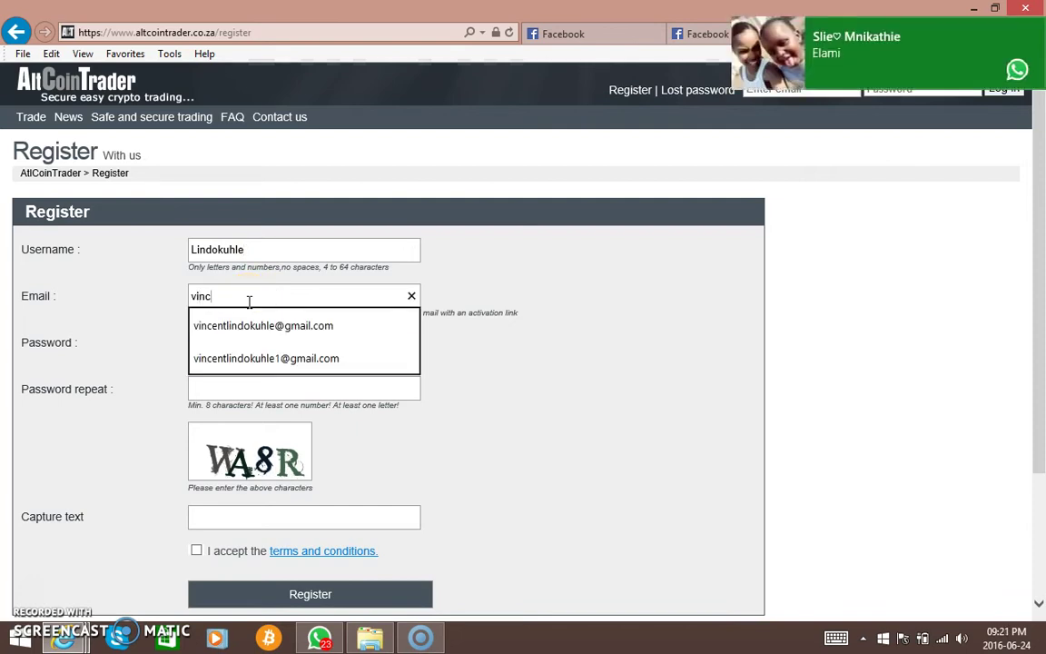
click(252, 358)
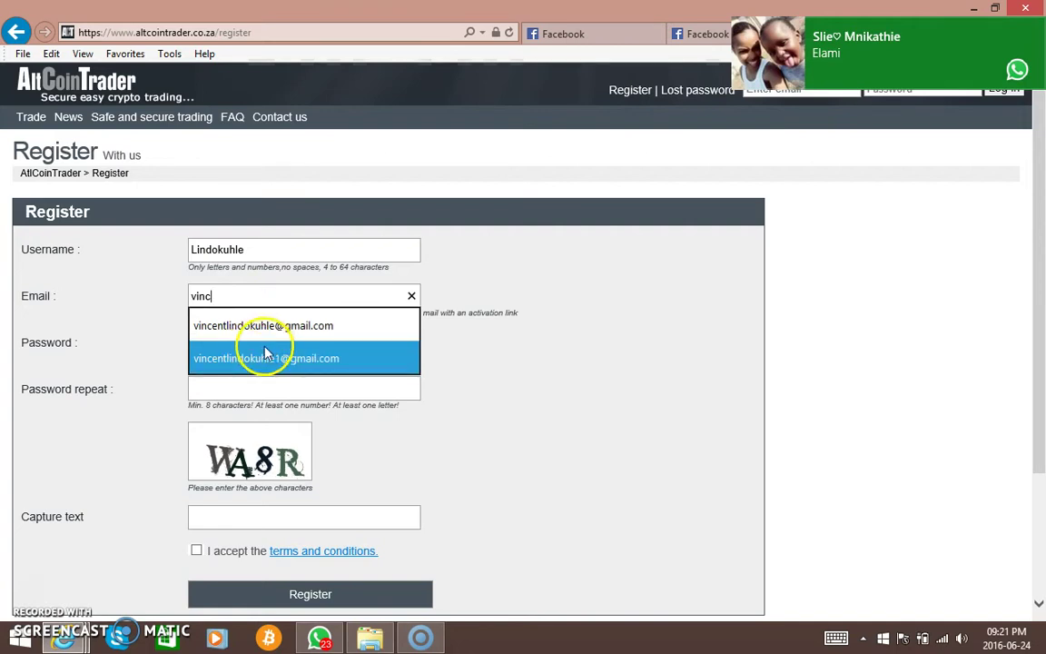
click(264, 353)
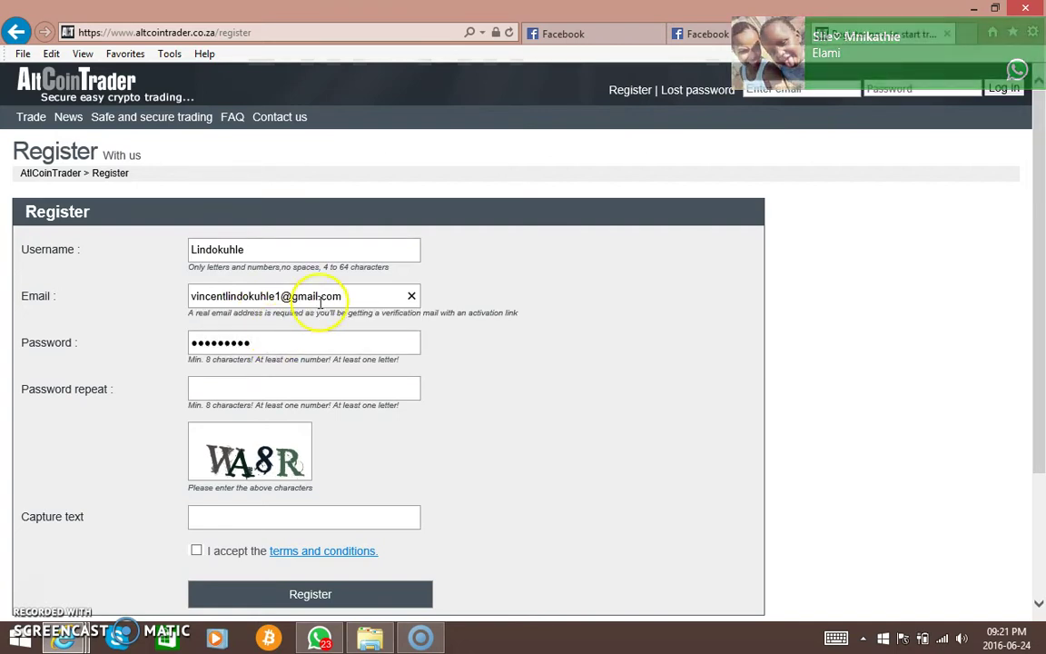
Enter the password and its confirmation, then clear both password fields
click(319, 346)
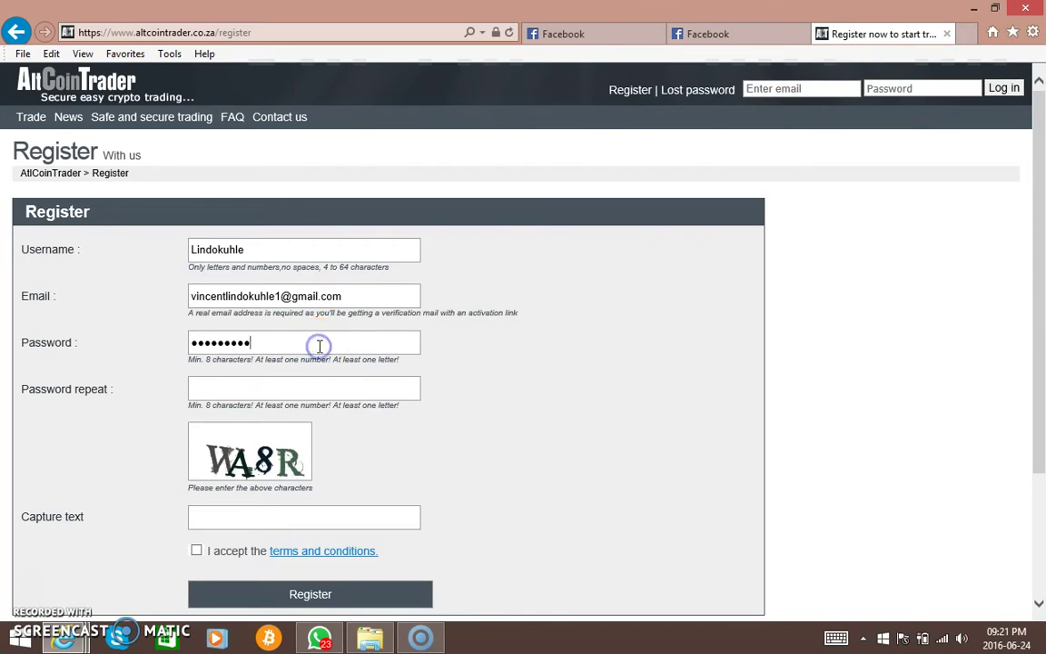
key(BackSpace)
key(BackSpace)
key(BackSpace)
key(BackSpace)
text(*****)
click(297, 388)
text(*******)
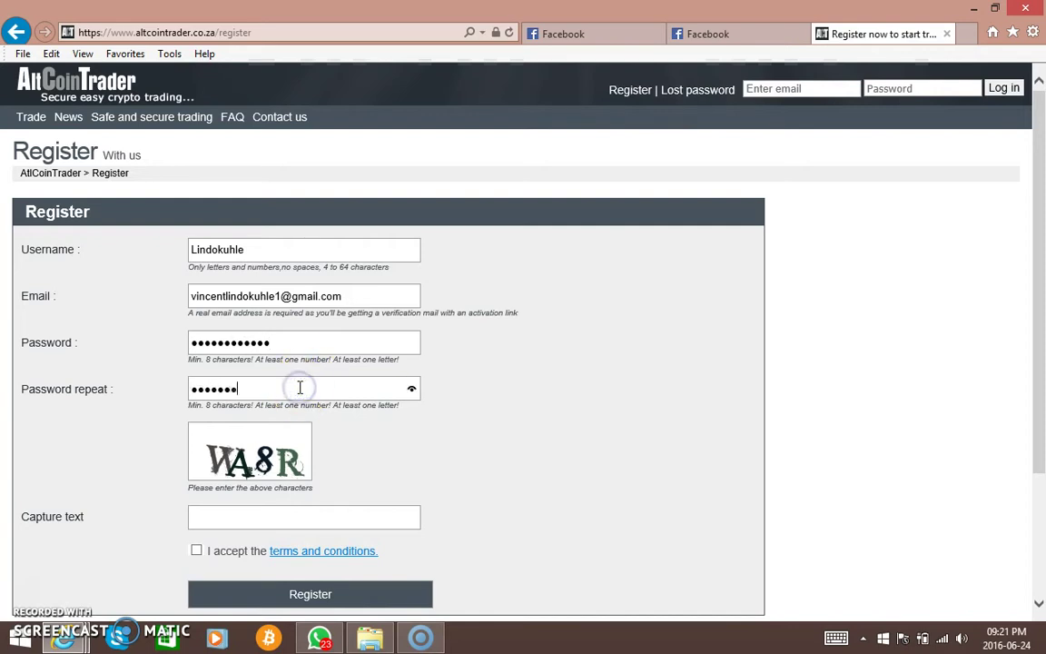
text(****)
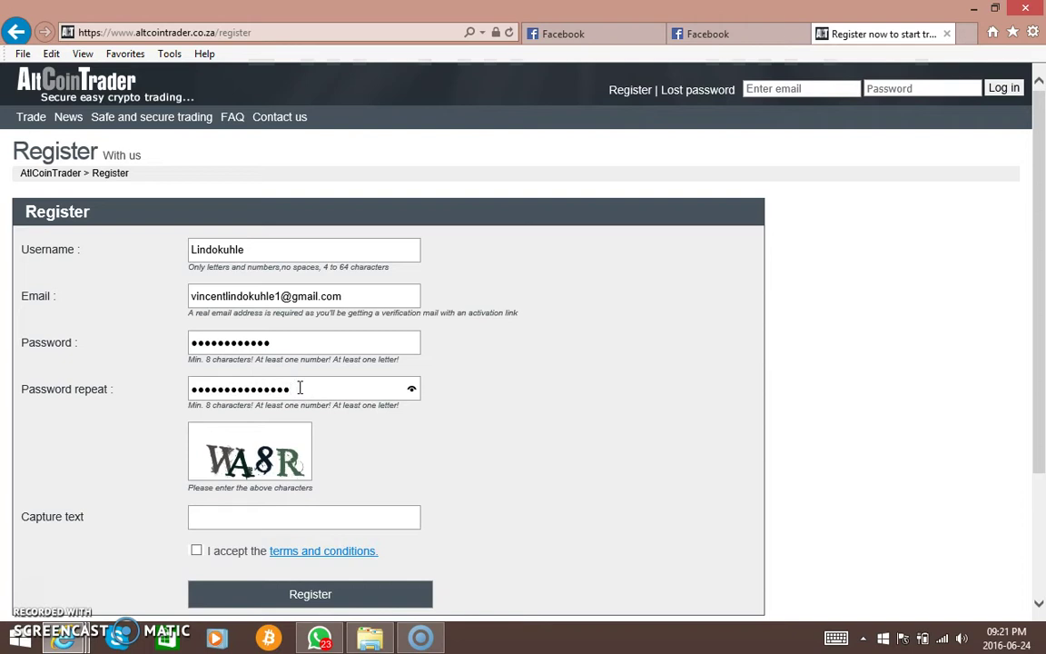
click(303, 388)
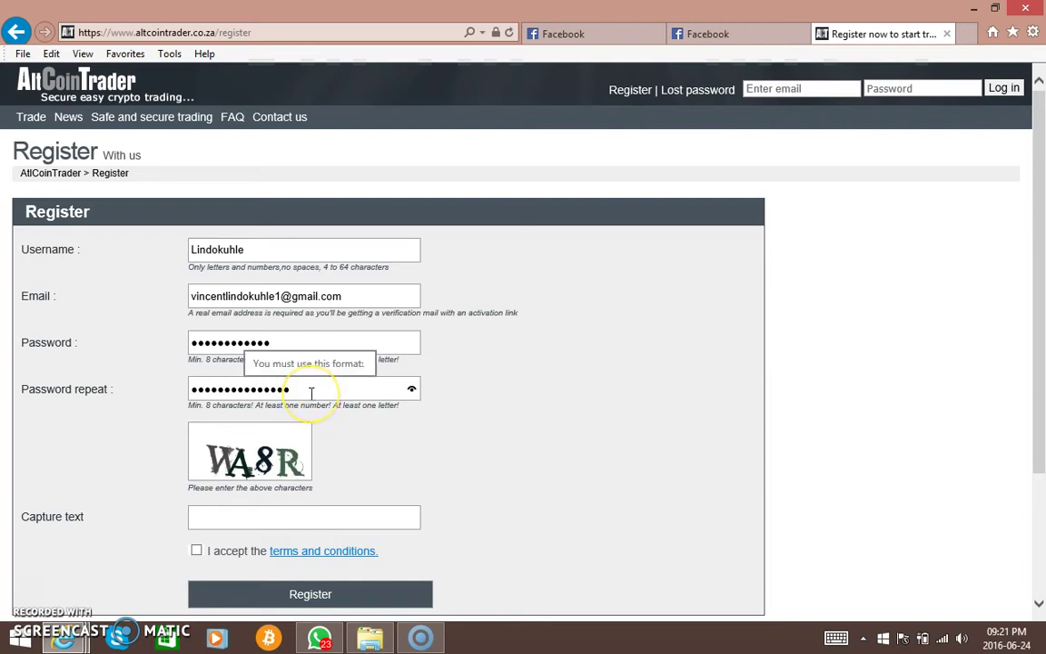
key(BackSpace)
key(BackSpace)
key(BackSpace)
key(BackSpace)
key(BackSpace)
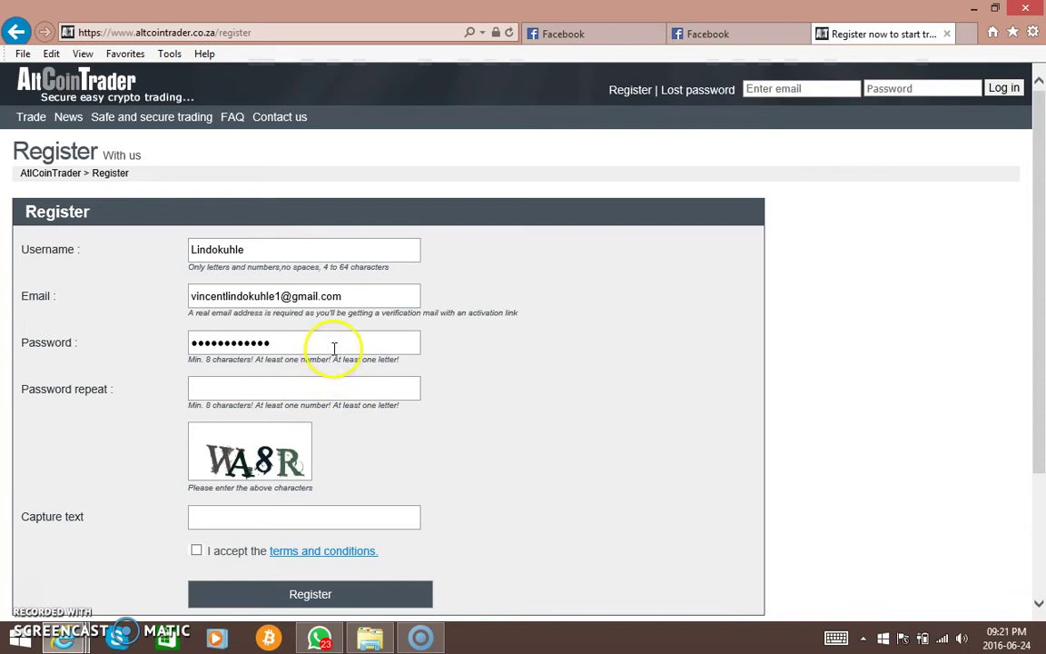
key(BackSpace)
key(BackSpace)
key(BackSpace)
key(BackSpace)
key(BackSpace)
key(BackSpace)
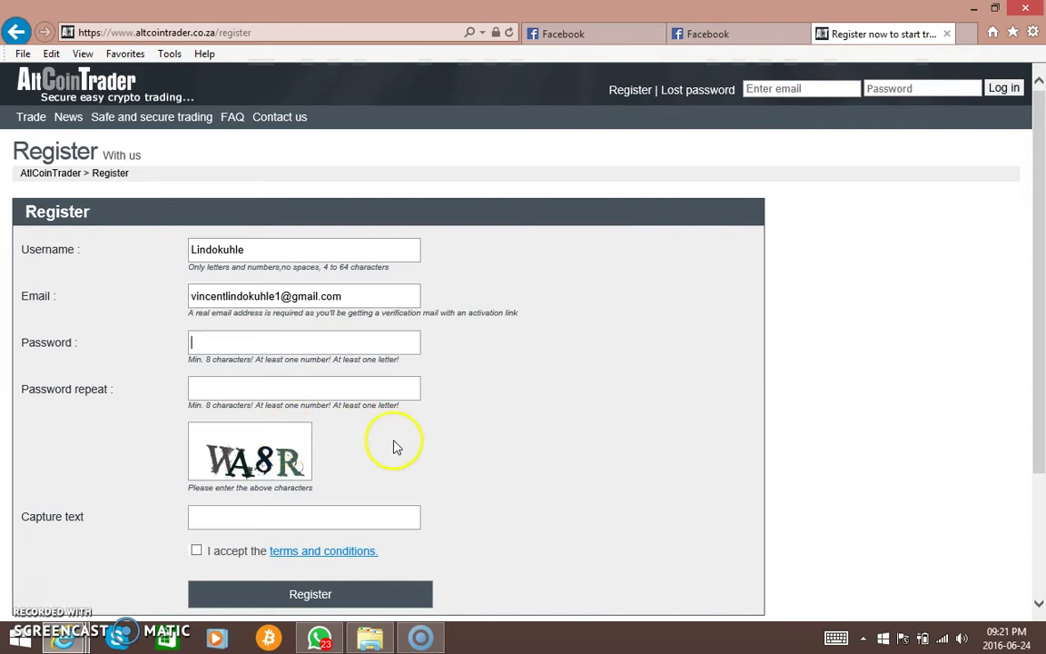
Enter the captcha text WA8R in the Capture field
click(279, 519)
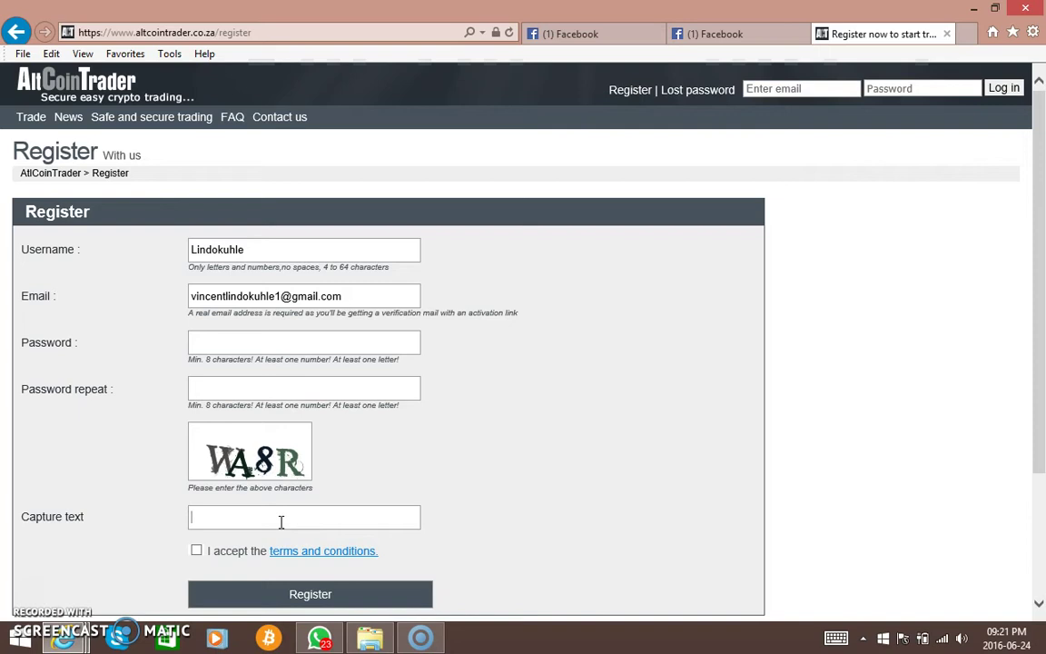
text(Wa)
key(BackSpace)
text(A)
text(8R)
Toggle the 'I accept the terms and conditions' checkbox, leaving it unticked
click(197, 552)
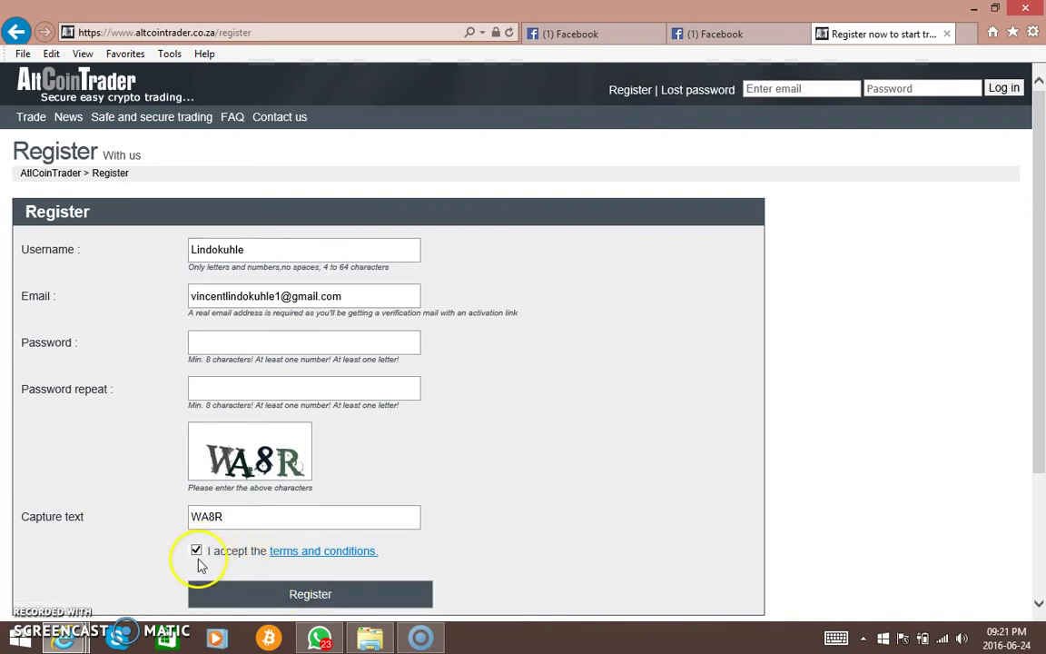
click(196, 552)
click(194, 553)
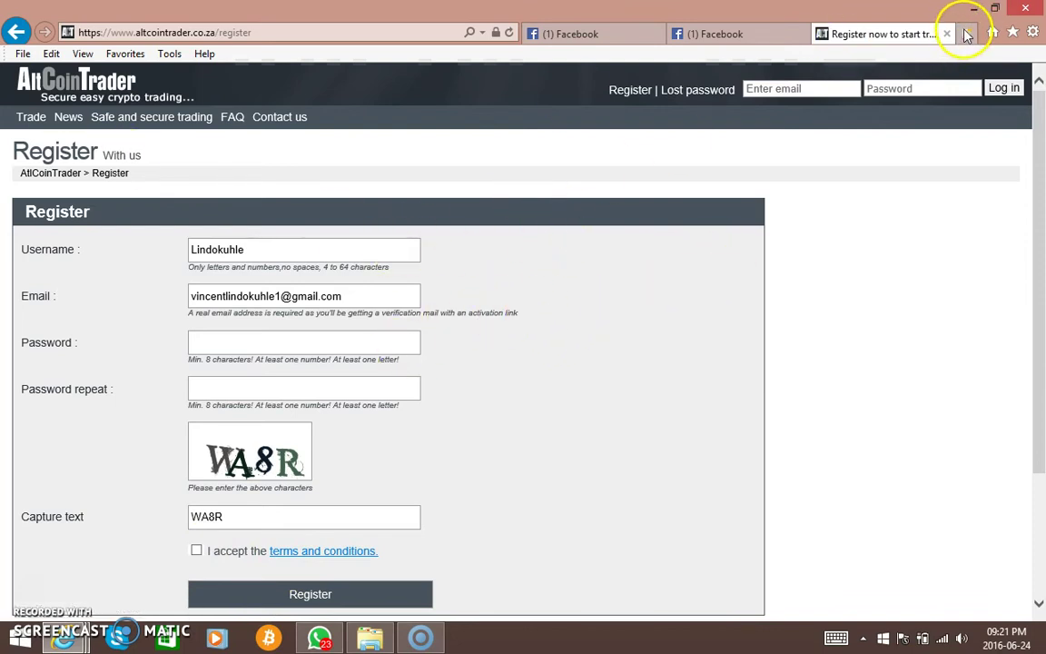
Open a new tab and bring up the Gmail inbox
click(964, 34)
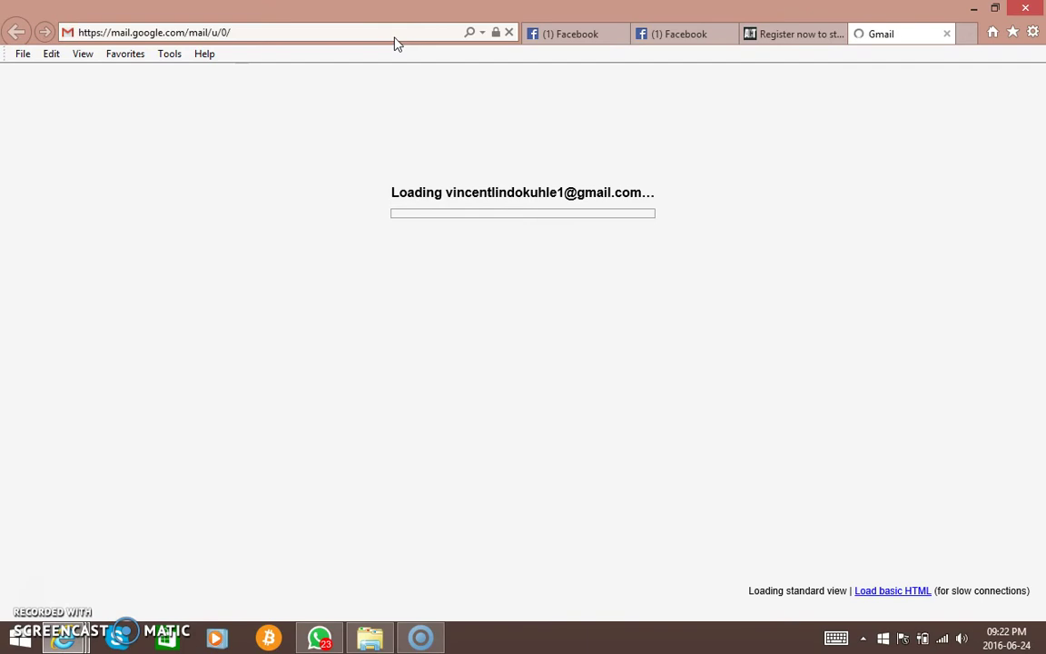
click(396, 117)
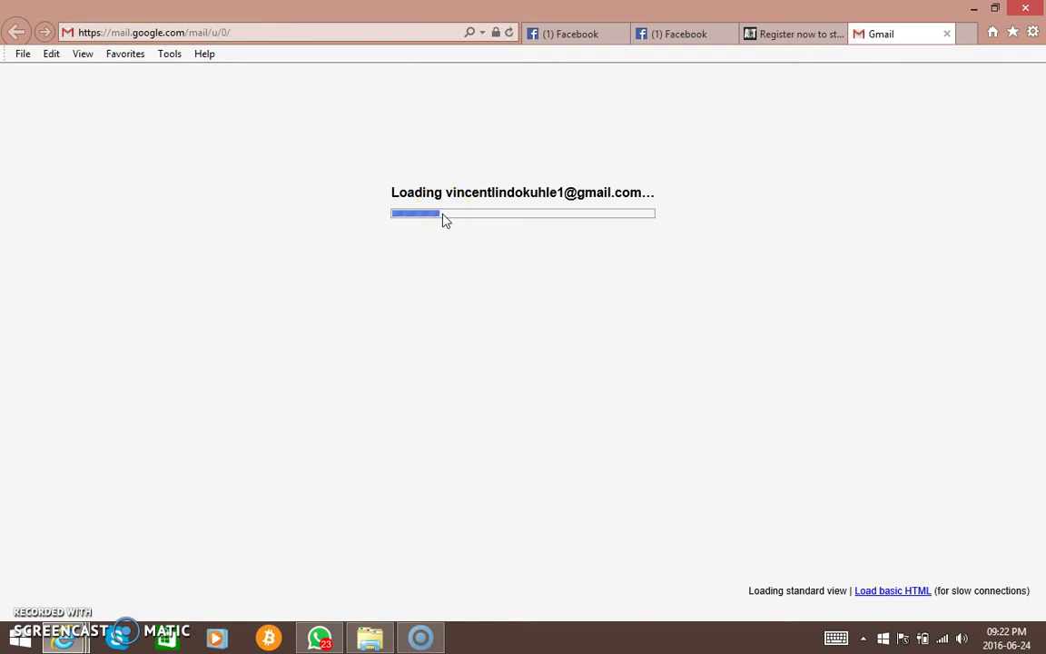
click(440, 242)
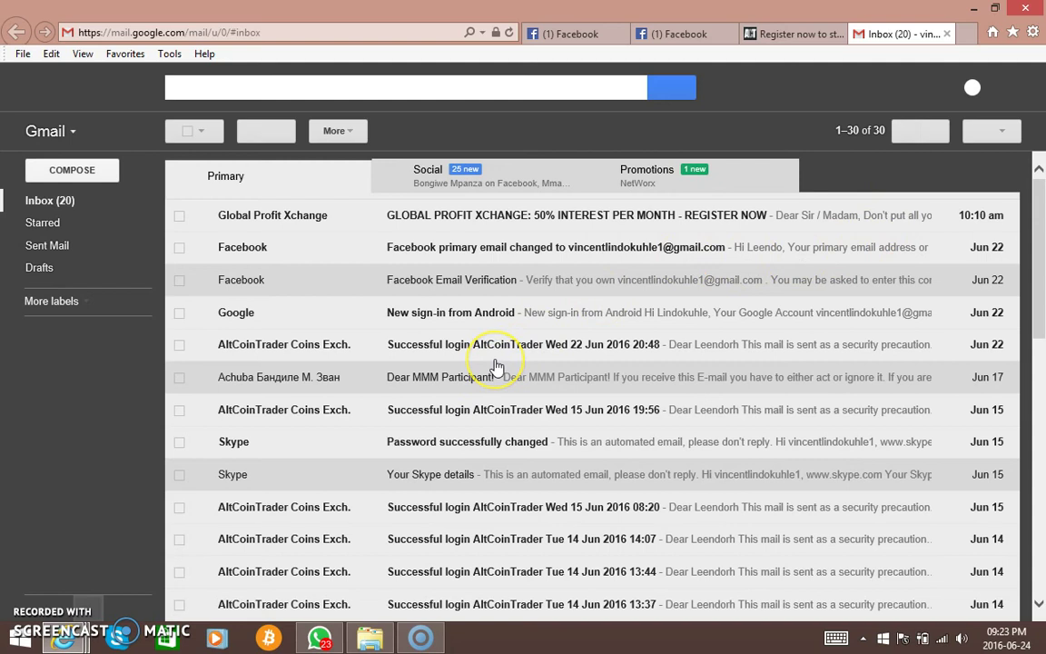
Find and open the 'AltCoinTrader Exchange Account Activation' email in the inbox
scroll(496, 365, down, 2)
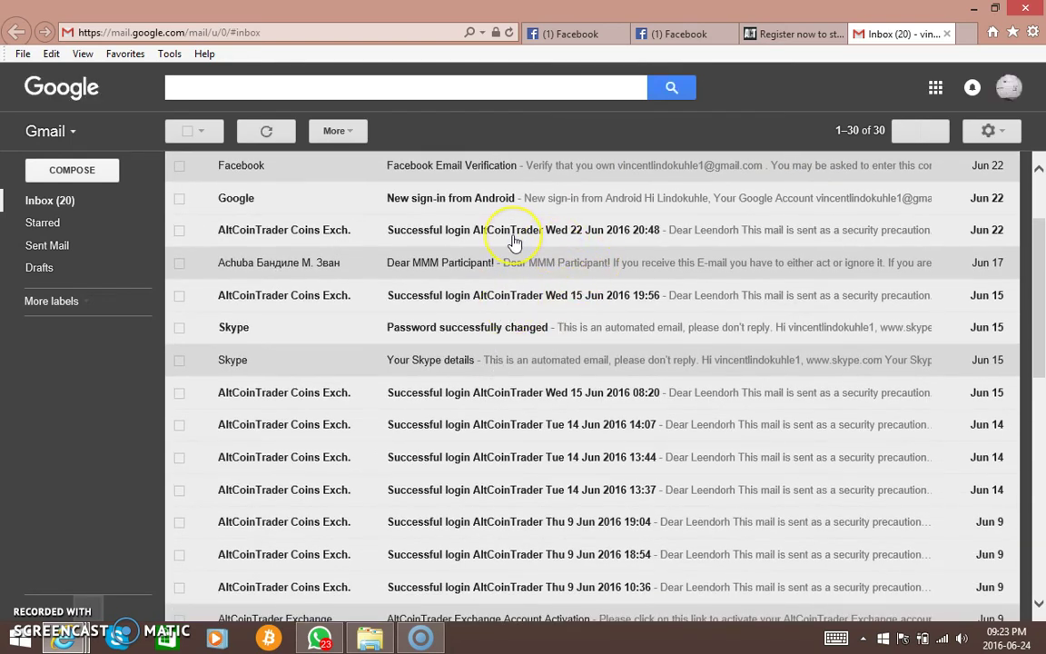
click(492, 312)
scroll(492, 316, down, 3)
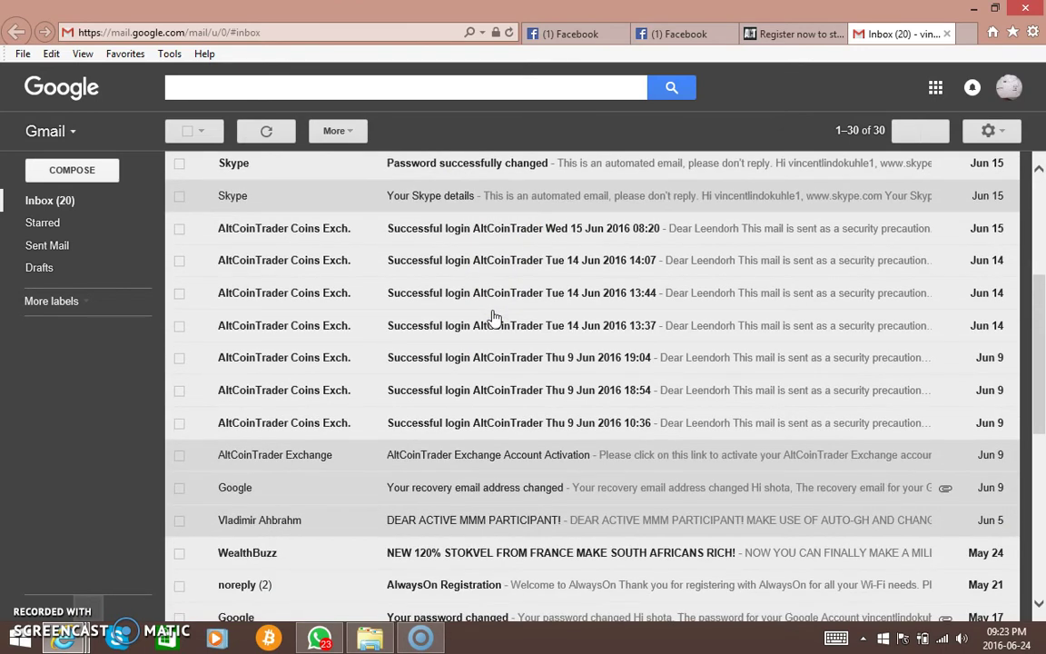
scroll(492, 316, down, 3)
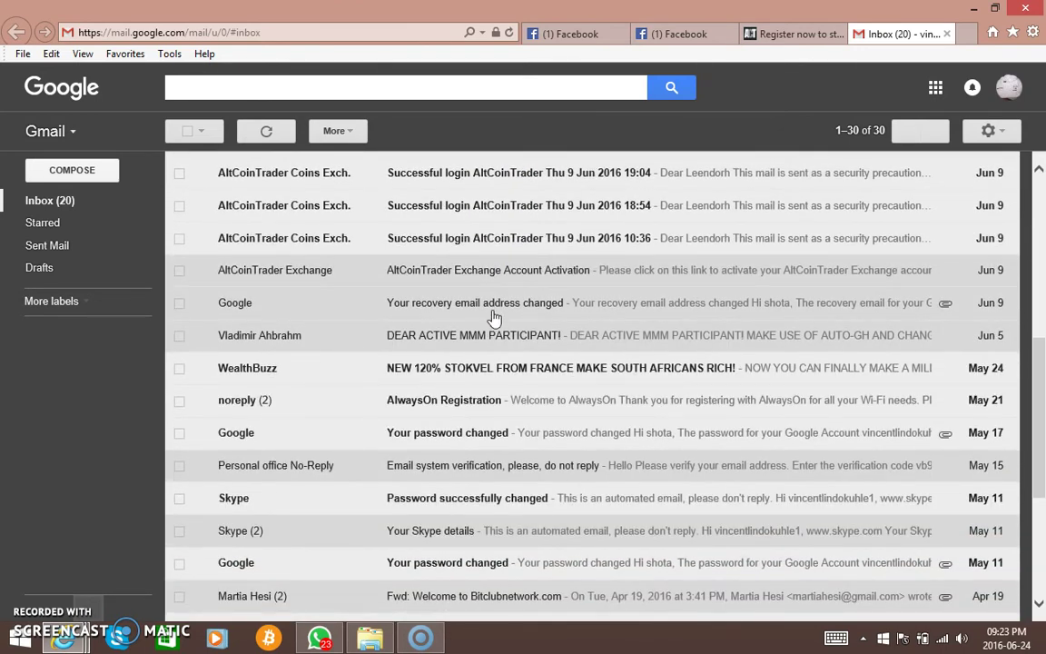
scroll(493, 316, down, 3)
scroll(493, 316, down, 1)
scroll(493, 316, up, 5)
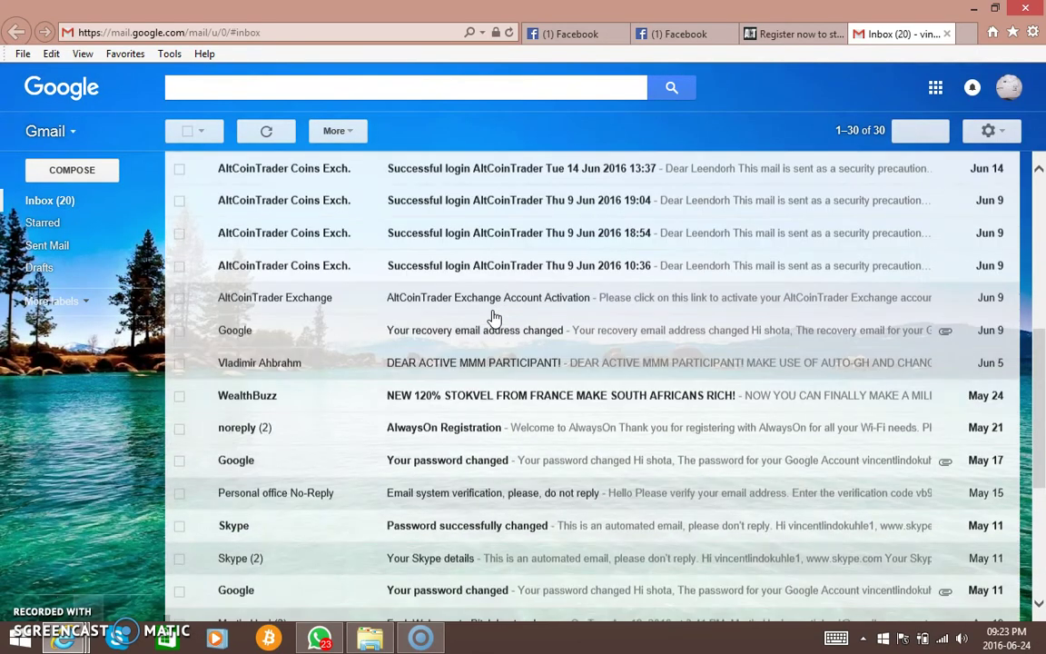
scroll(493, 316, up, 1)
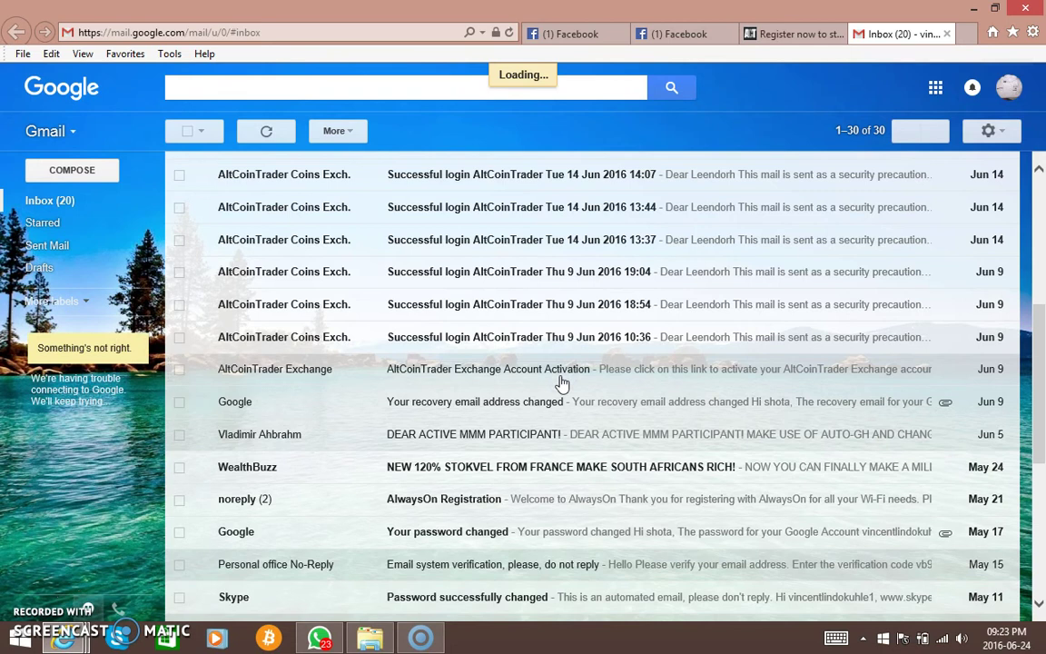
click(520, 370)
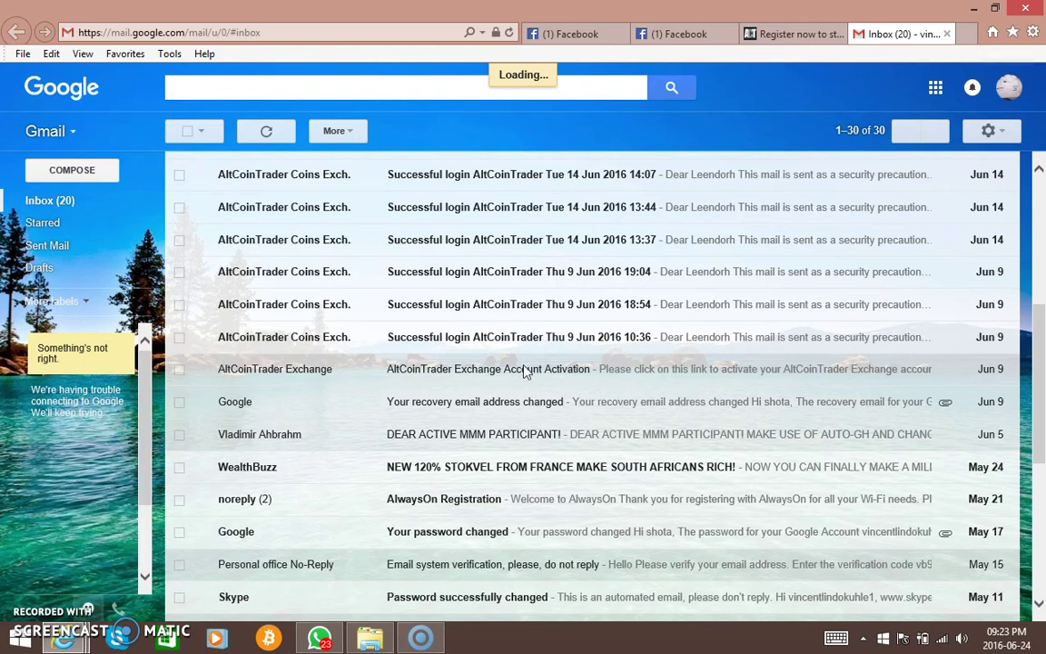
click(524, 370)
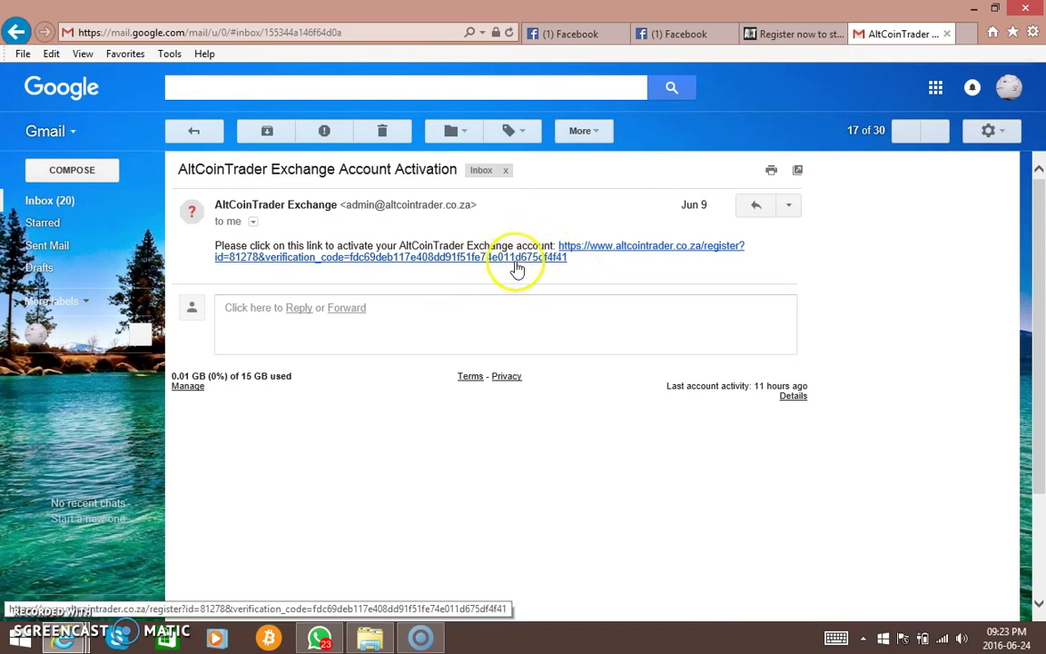
Follow the activation link in the AltCoinTrader email body
click(515, 262)
click(515, 261)
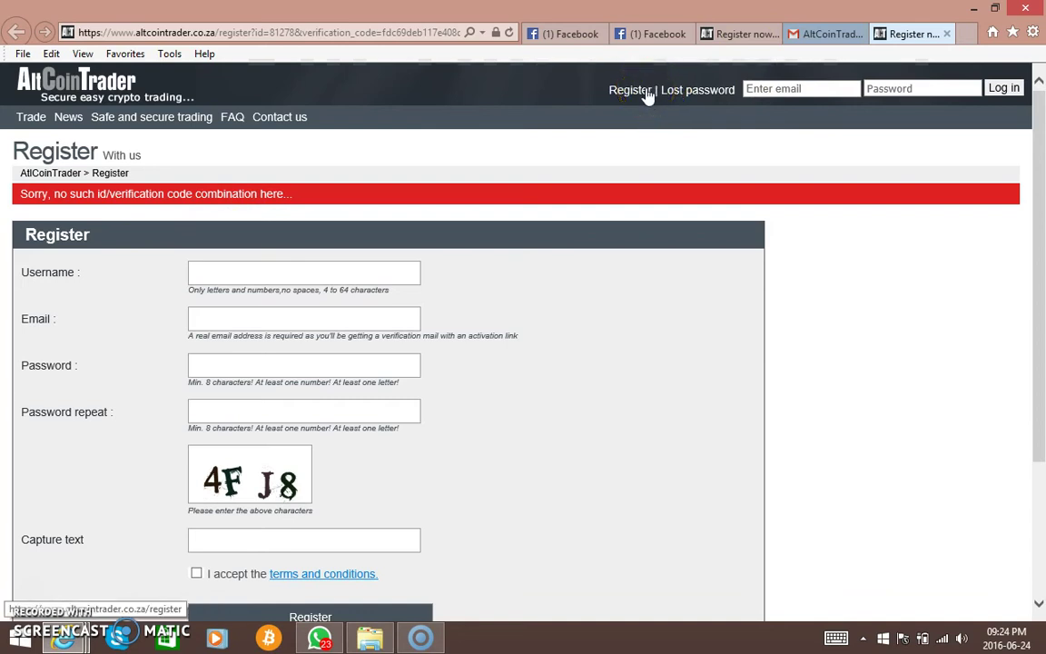
Activate the 'Enter email' login field on the AltCoinTrader Register page
click(753, 89)
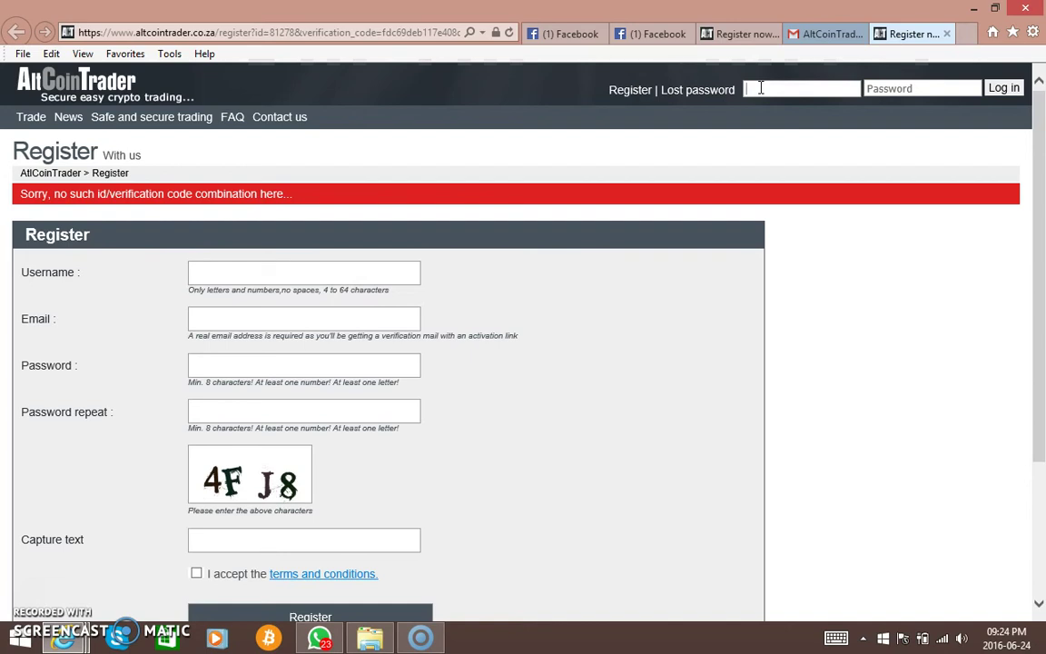
Log in using the second saved email suggestion and the autofilled password
text(Vi)
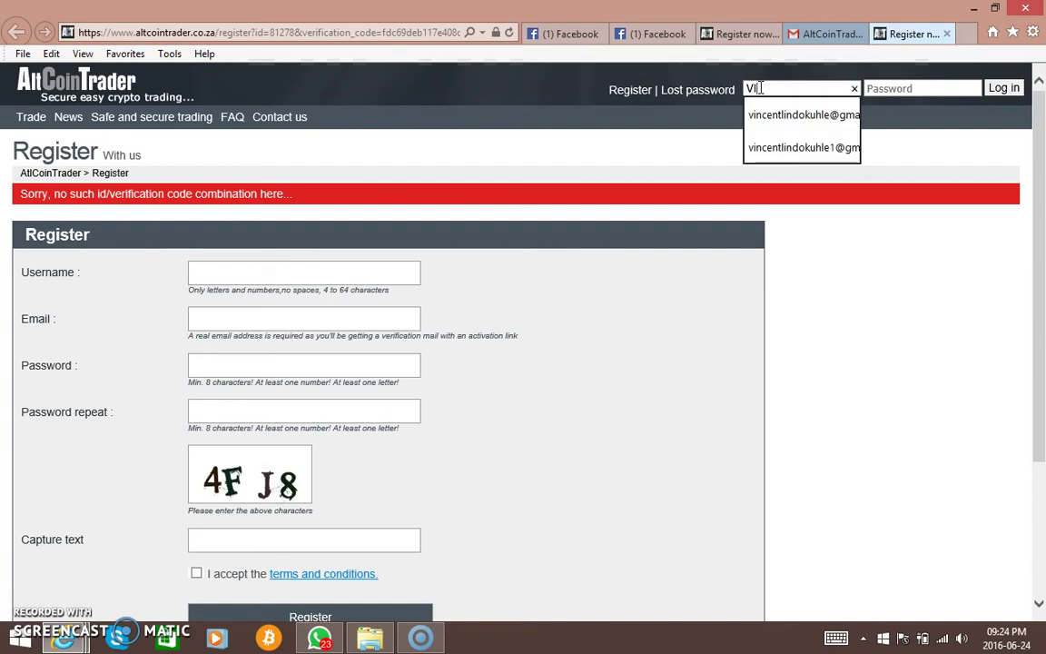
key(Down)
key(Down)
key(Return)
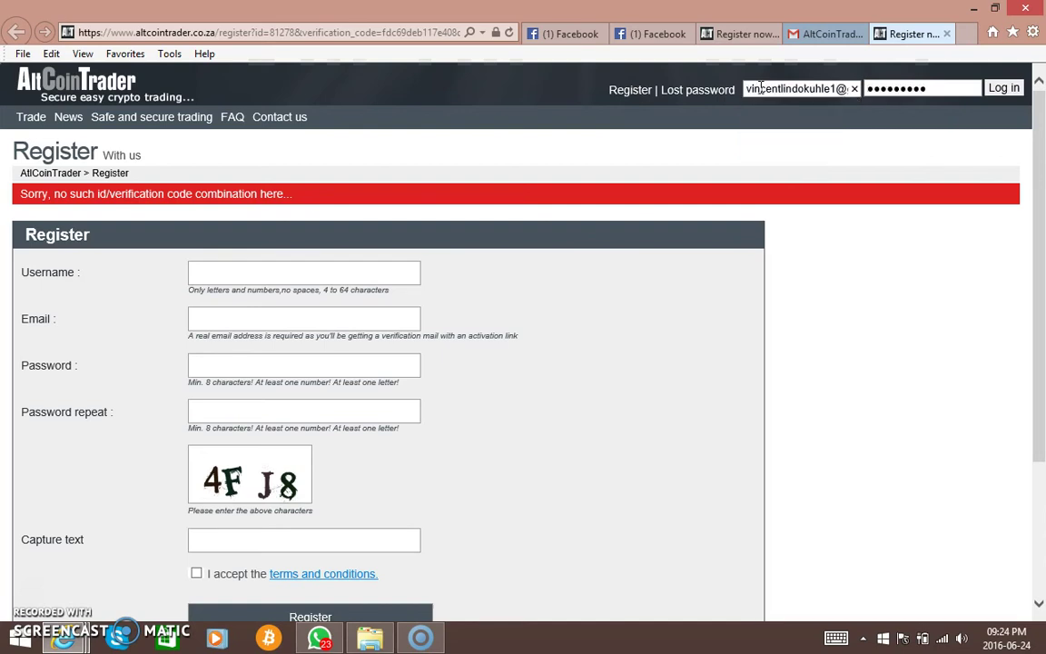
click(1009, 89)
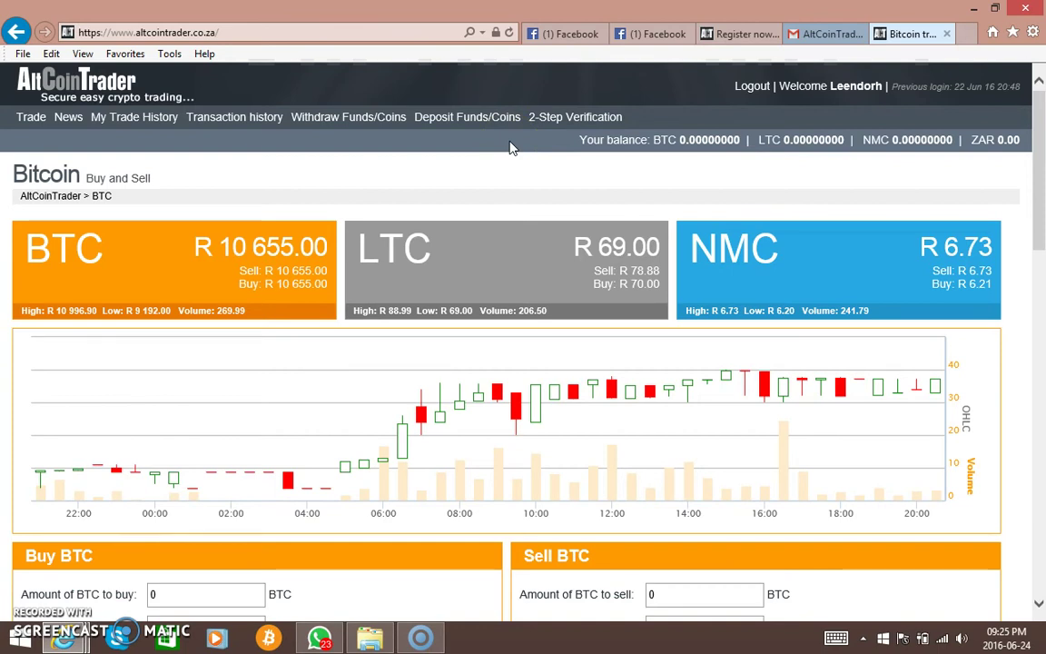
Open 'Deposit Funds/Coins' and highlight the personal deposit reference number
click(458, 127)
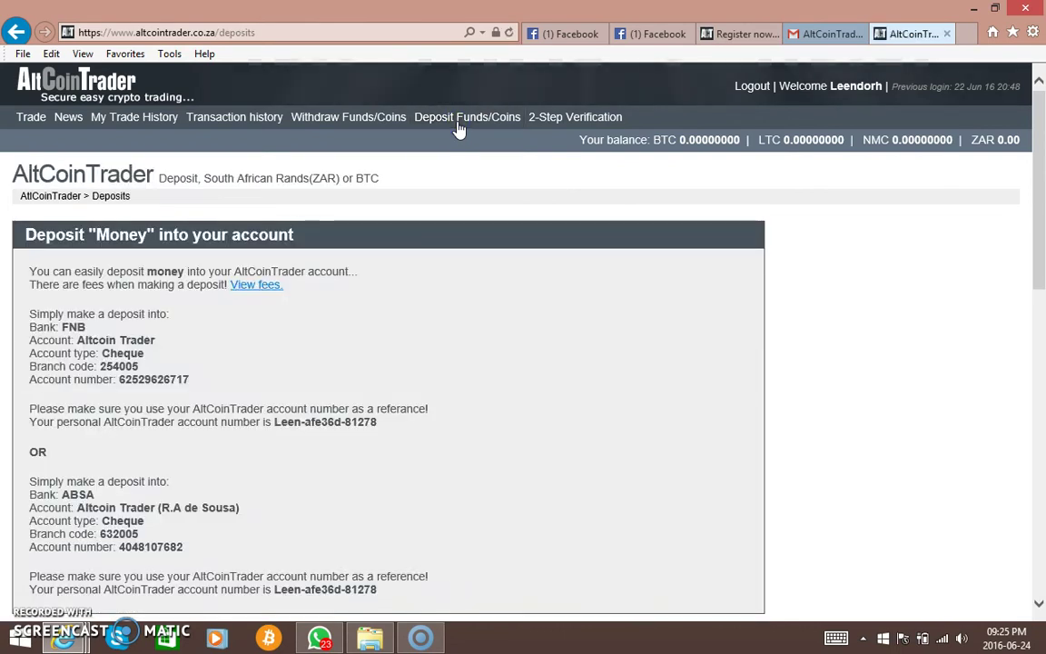
scroll(458, 130, down, 3)
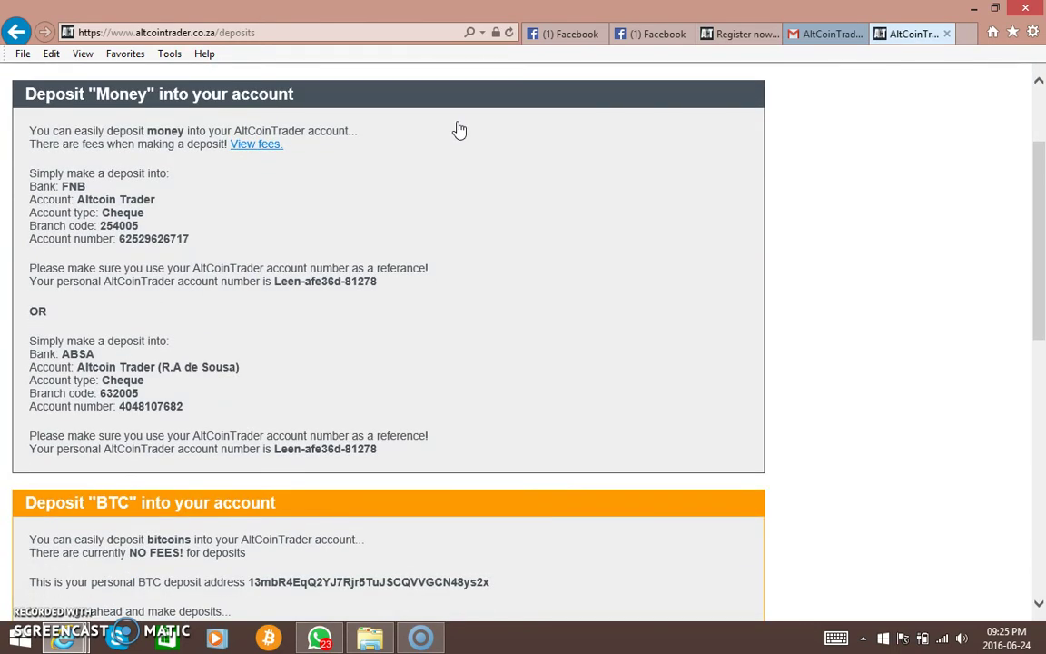
scroll(458, 130, down, 1)
scroll(459, 130, up, 1)
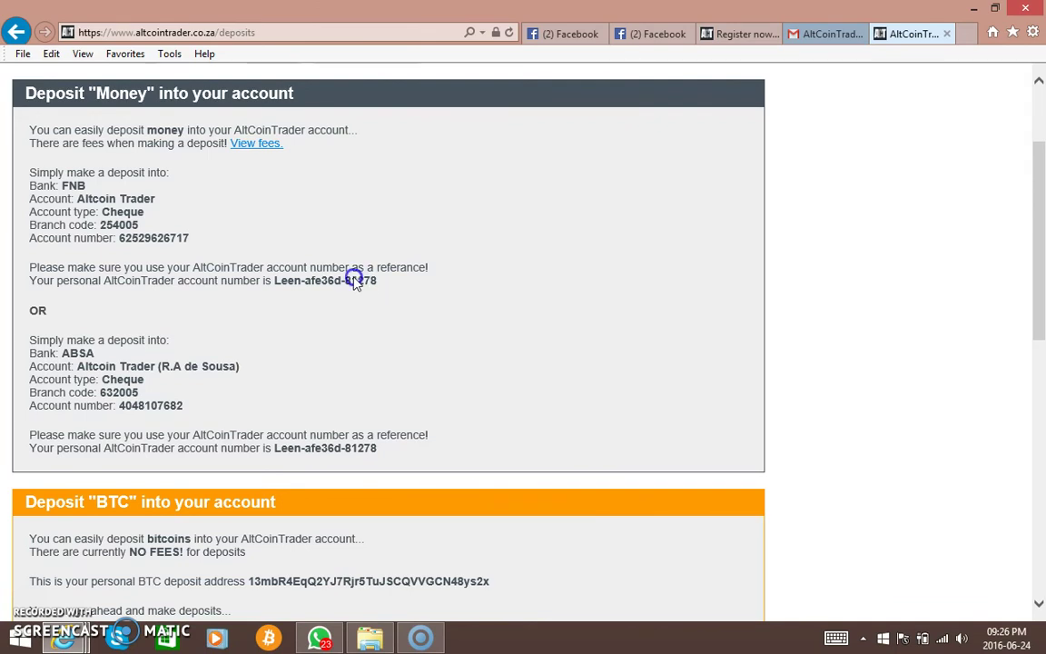
drag(378, 282, 284, 279)
scroll(284, 284, up, 3)
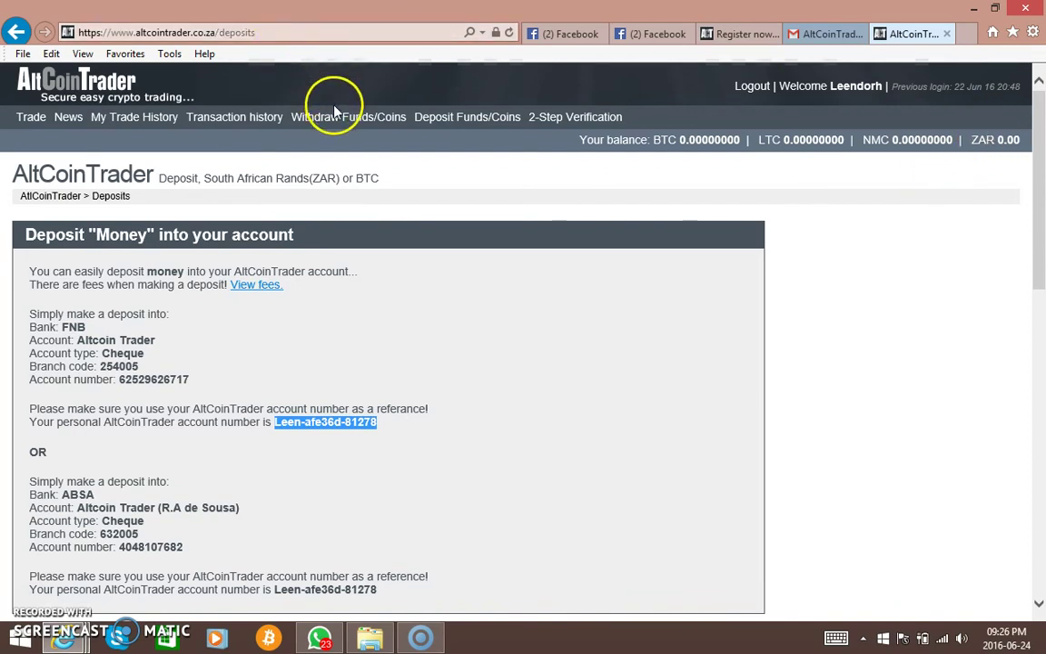
mouse_move(30, 117)
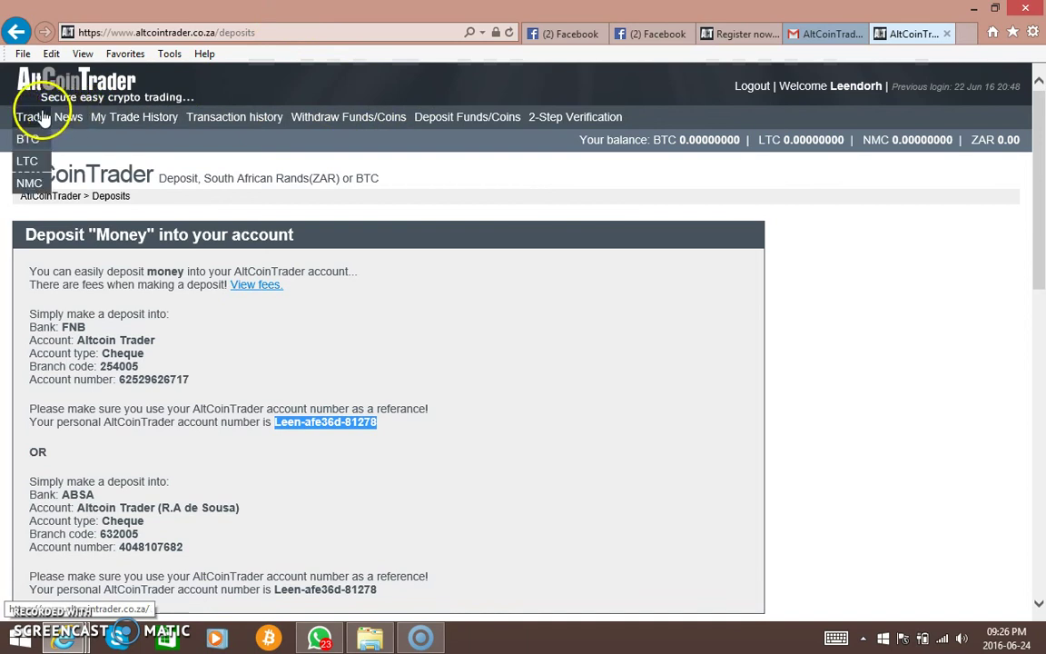
Return to the Bitcoin trading page and enter 0.0921 as the amount of BTC to buy
click(42, 118)
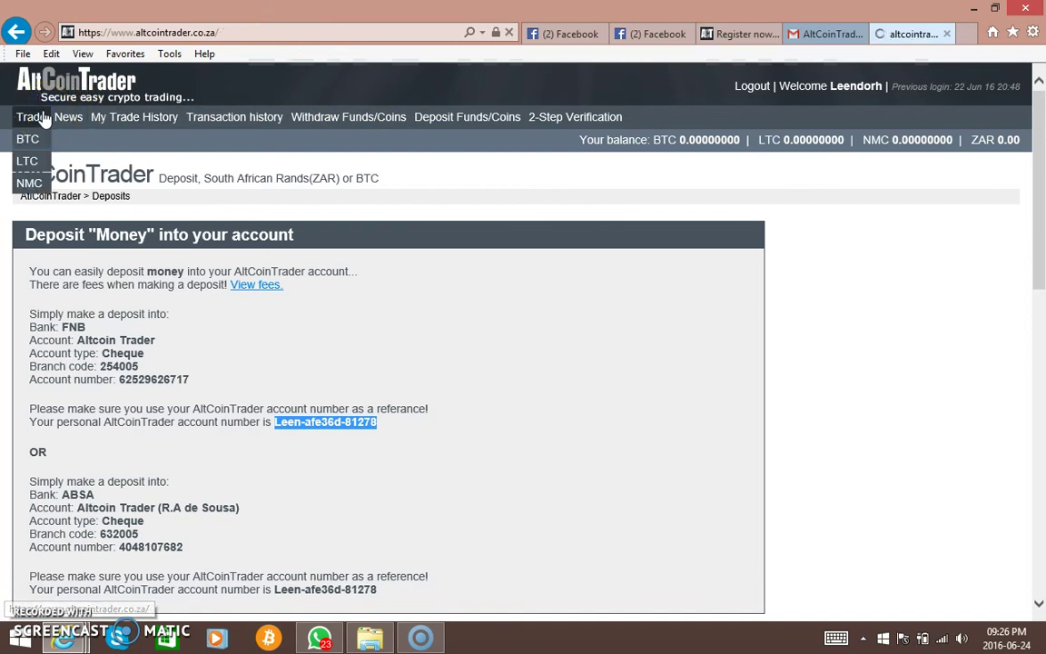
scroll(42, 118, down, 2)
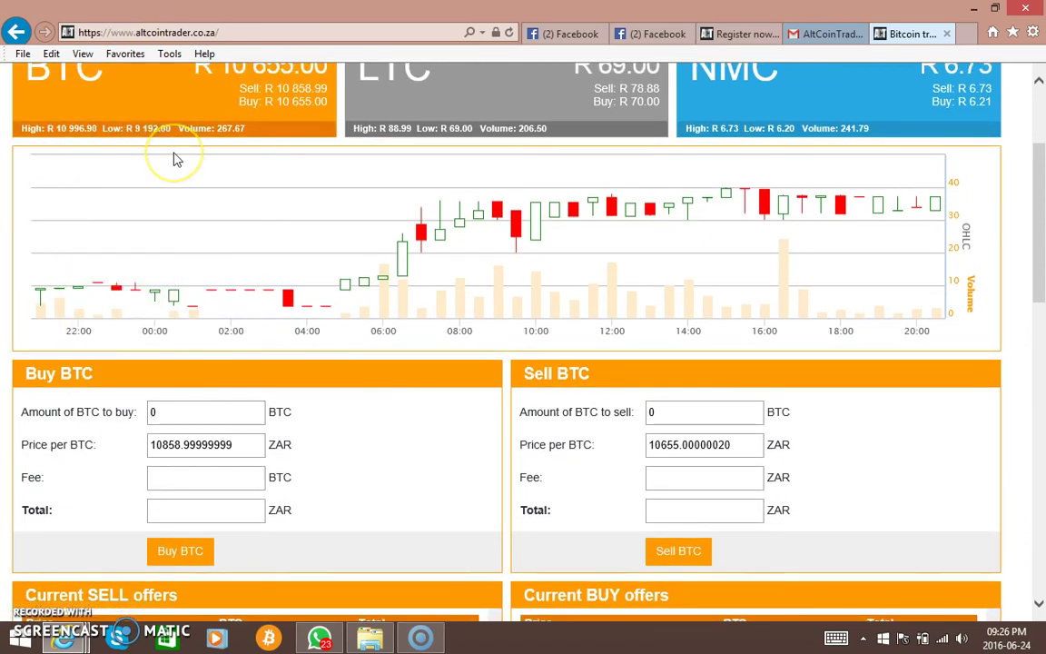
click(170, 420)
click(174, 416)
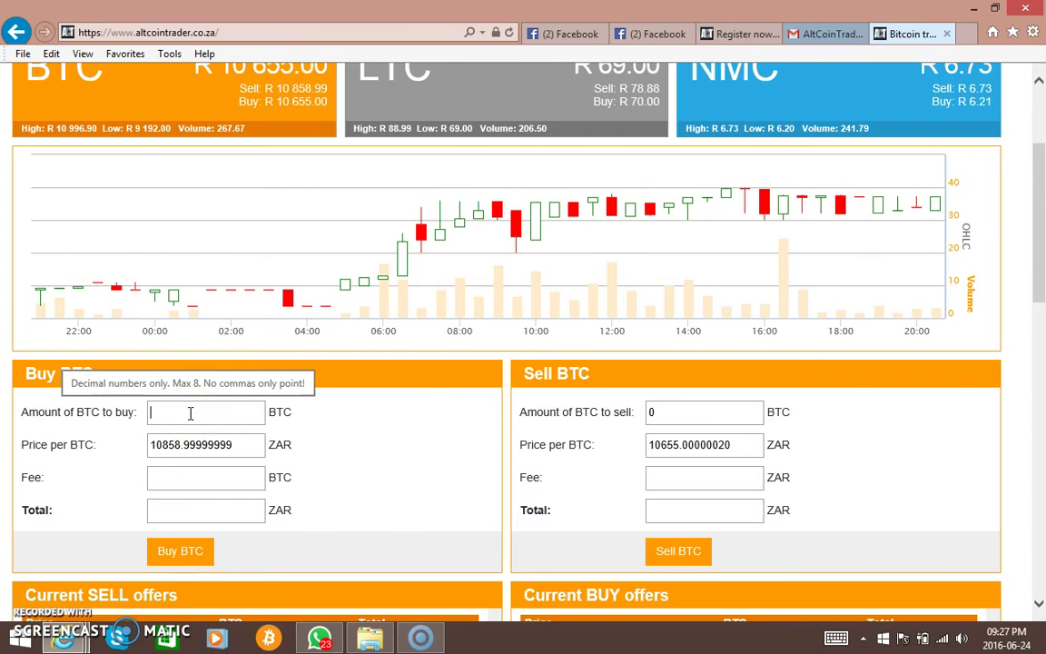
text(0.092)
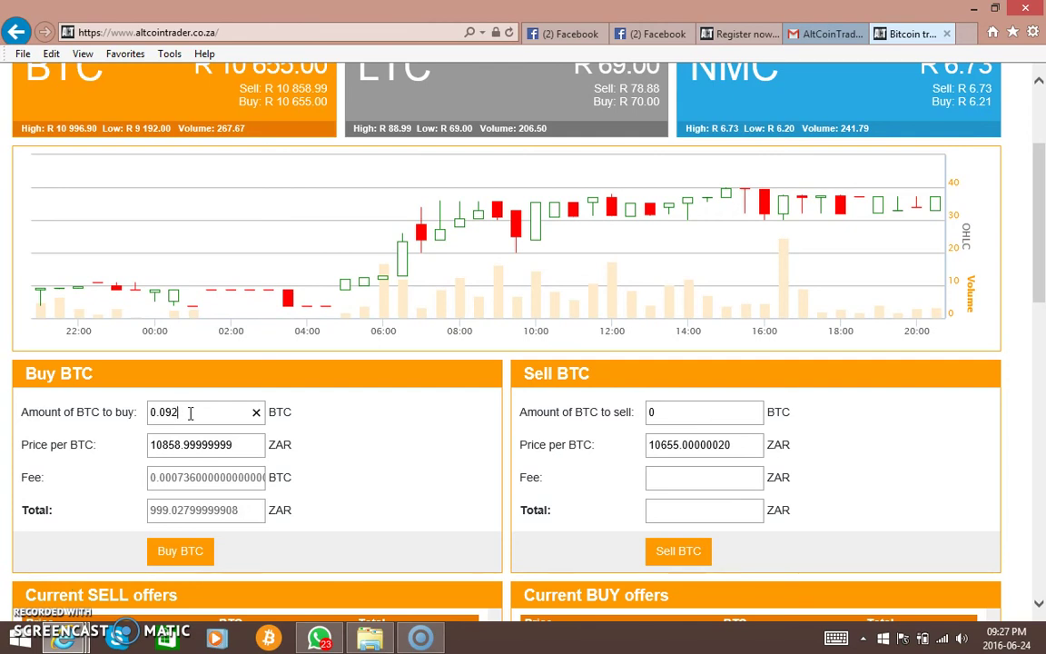
text(1)
Submit the 0.0921 BTC buy order totalling about R1000 and return to the page top
click(168, 552)
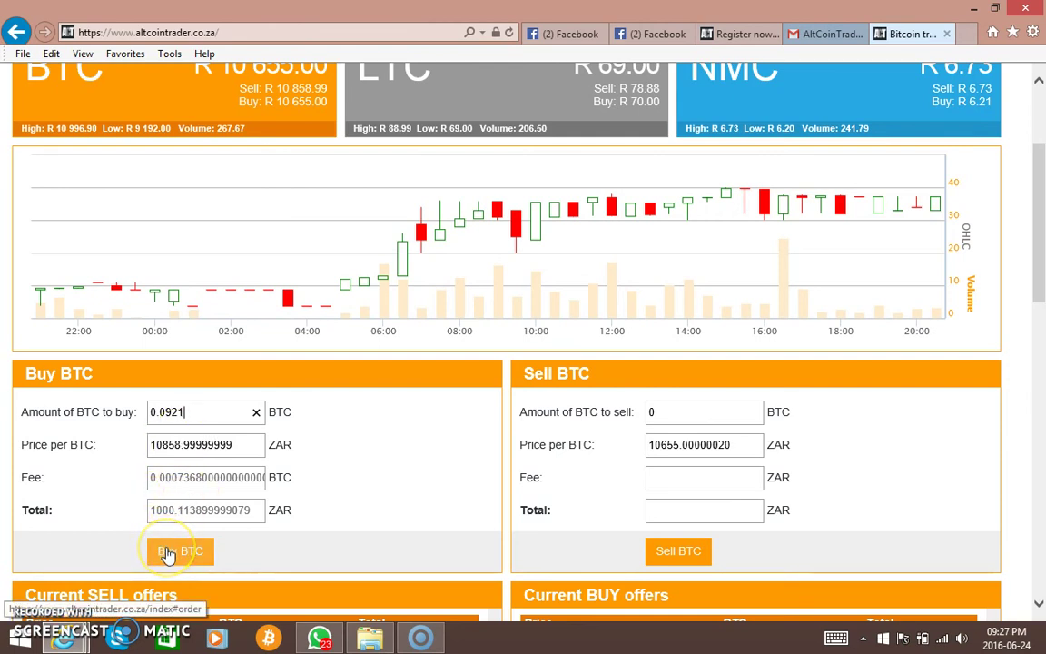
click(169, 552)
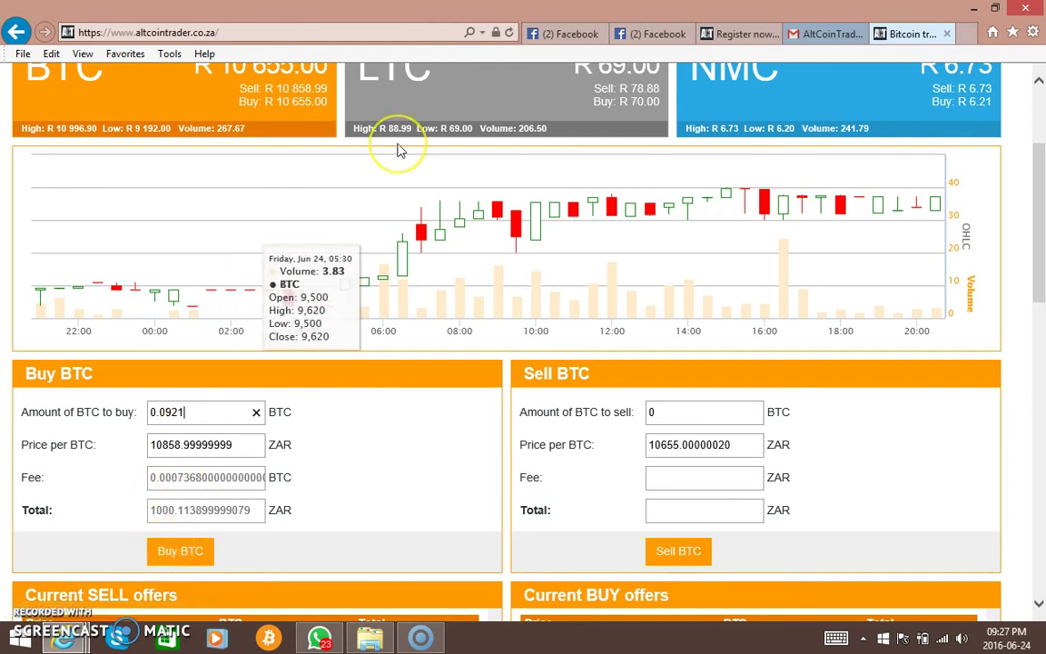
scroll(397, 149, up, 3)
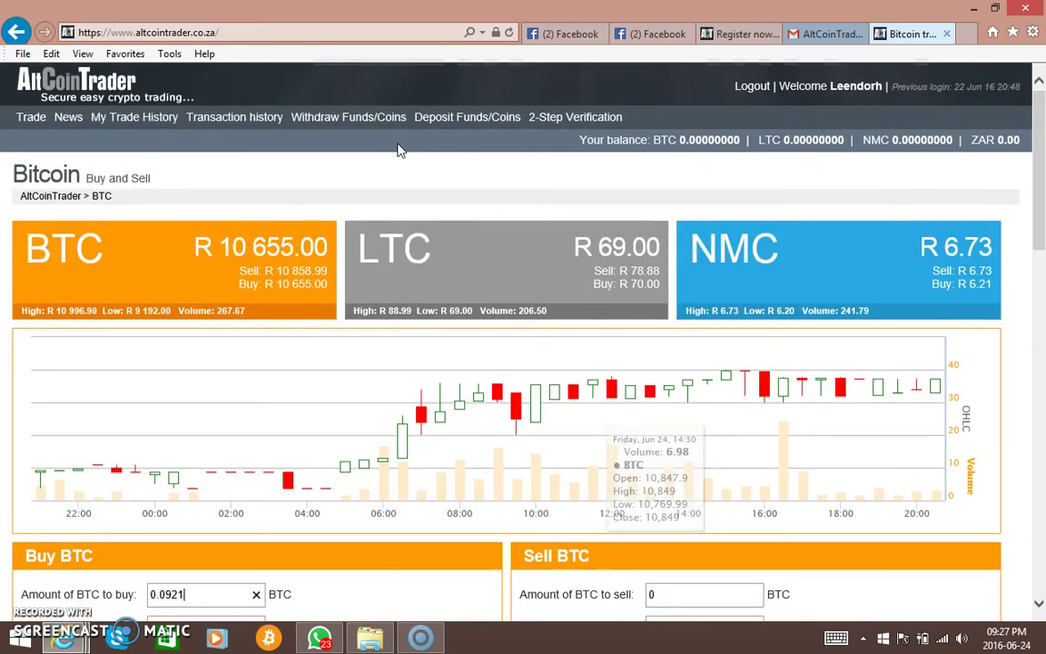
click(740, 57)
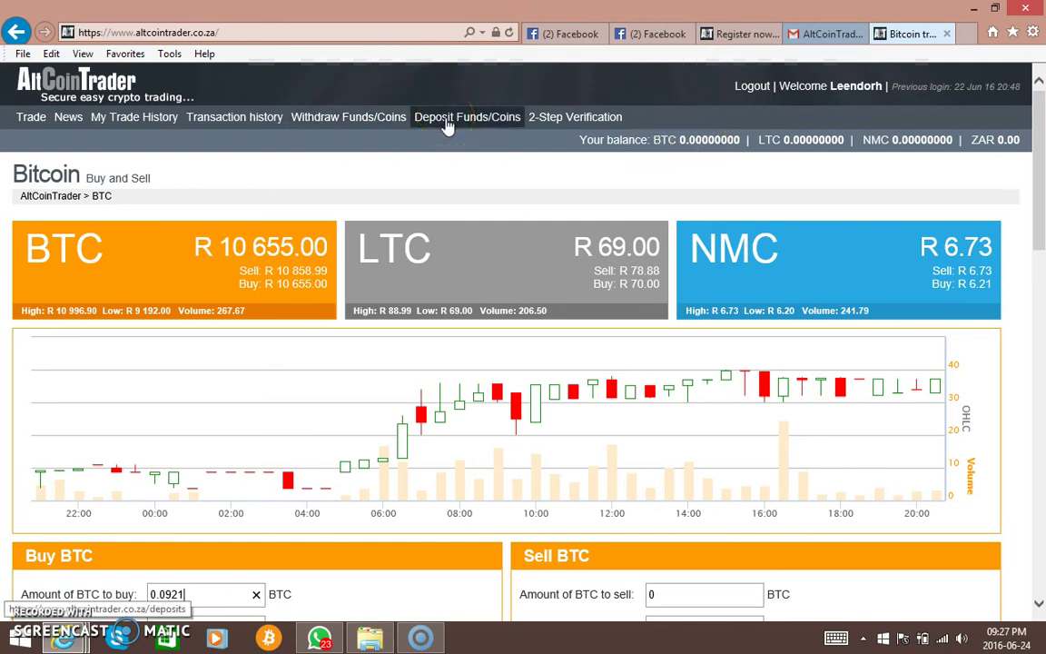
Open the Deposits page and browse the FNB and ABSA bank deposit details
click(445, 125)
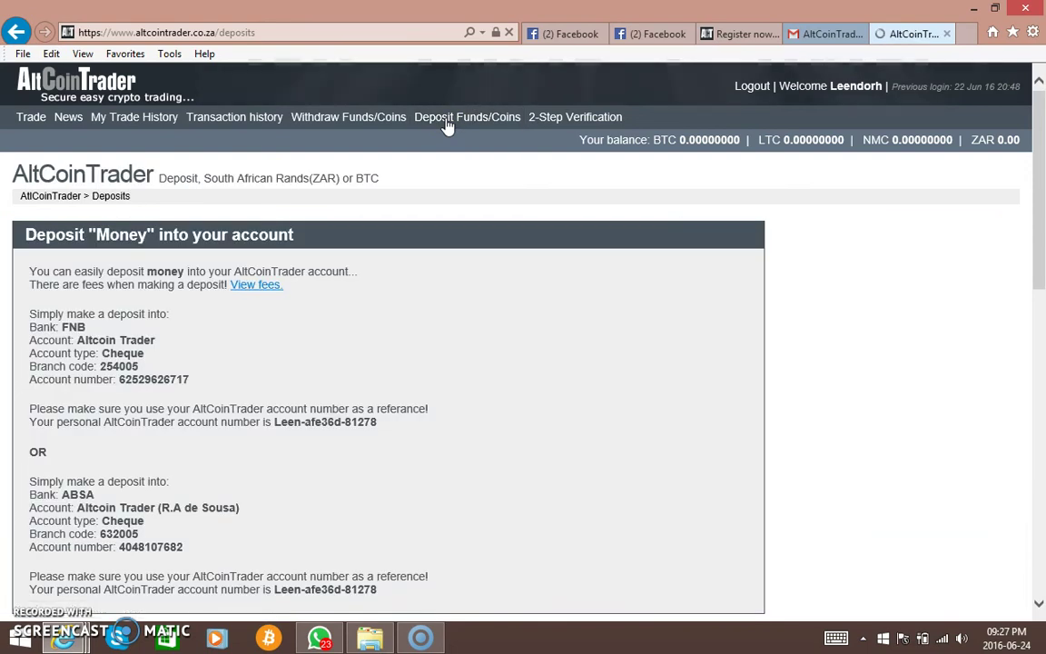
scroll(446, 125, down, 3)
scroll(445, 124, down, 5)
scroll(446, 125, up, 4)
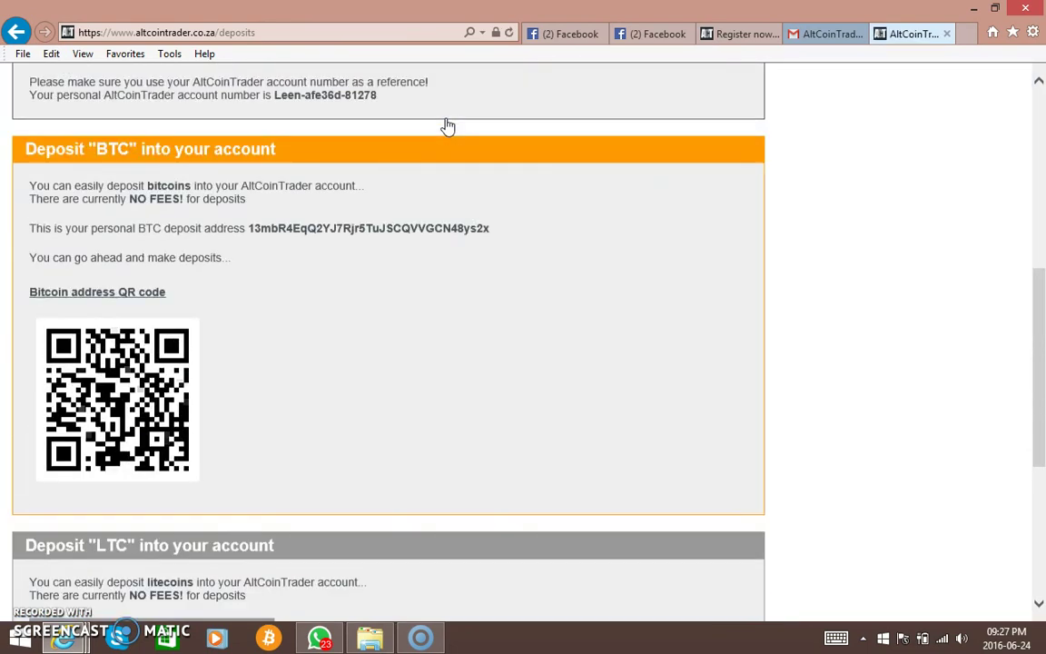
scroll(445, 124, up, 2)
scroll(446, 124, down, 2)
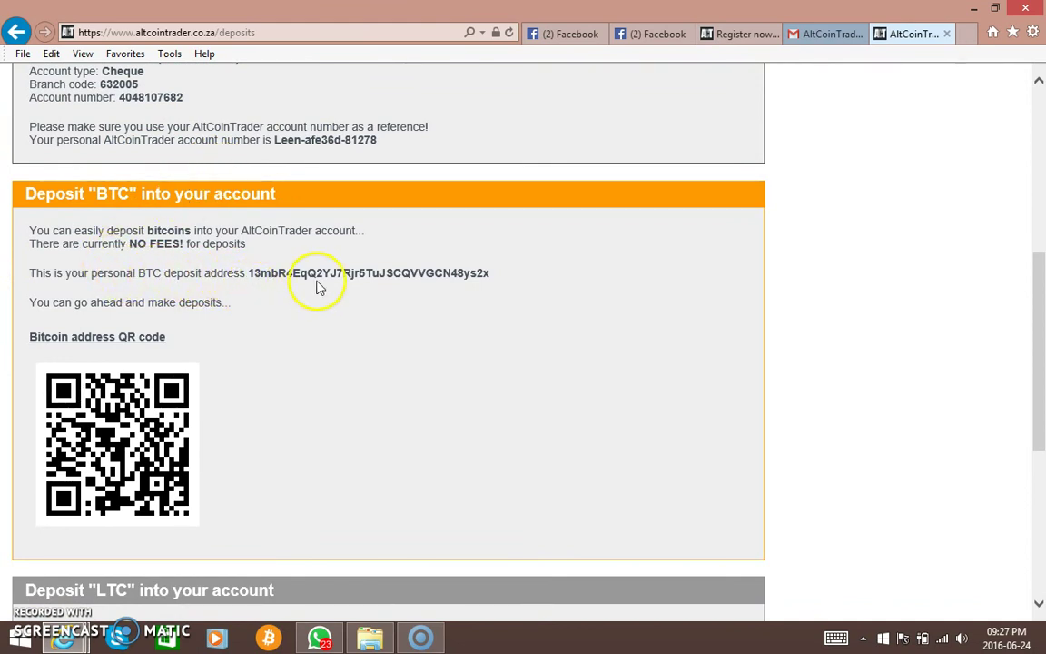
Select and copy the personal BTC deposit address, then scroll back up
click(489, 275)
drag(489, 274, 263, 274)
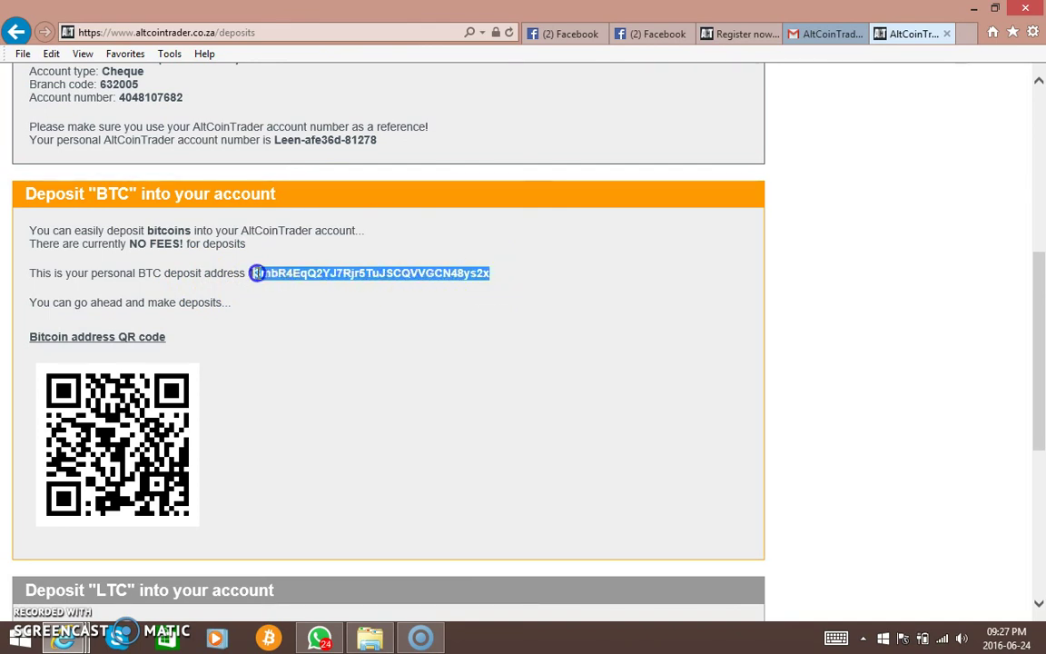
drag(263, 273, 251, 273)
right_click(335, 275)
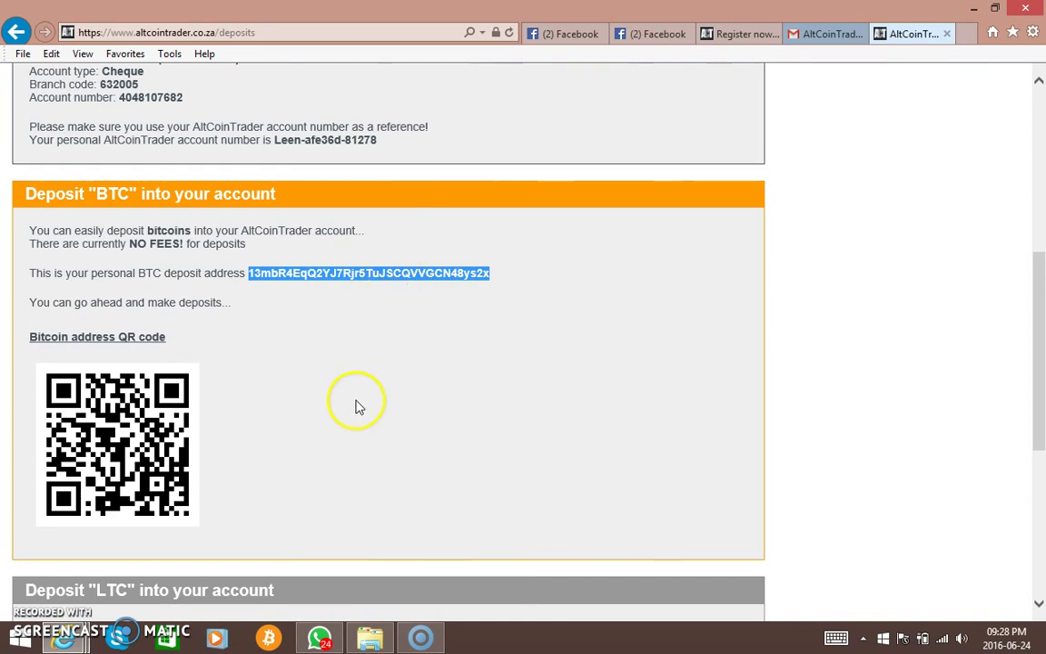
scroll(661, 111, up, 4)
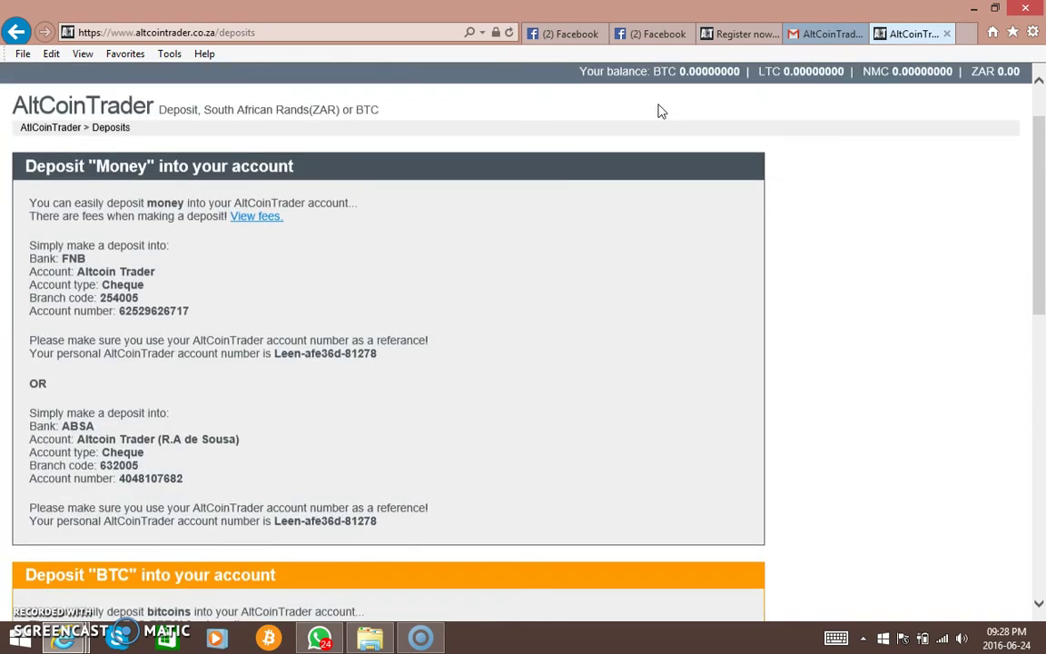
scroll(661, 111, up, 2)
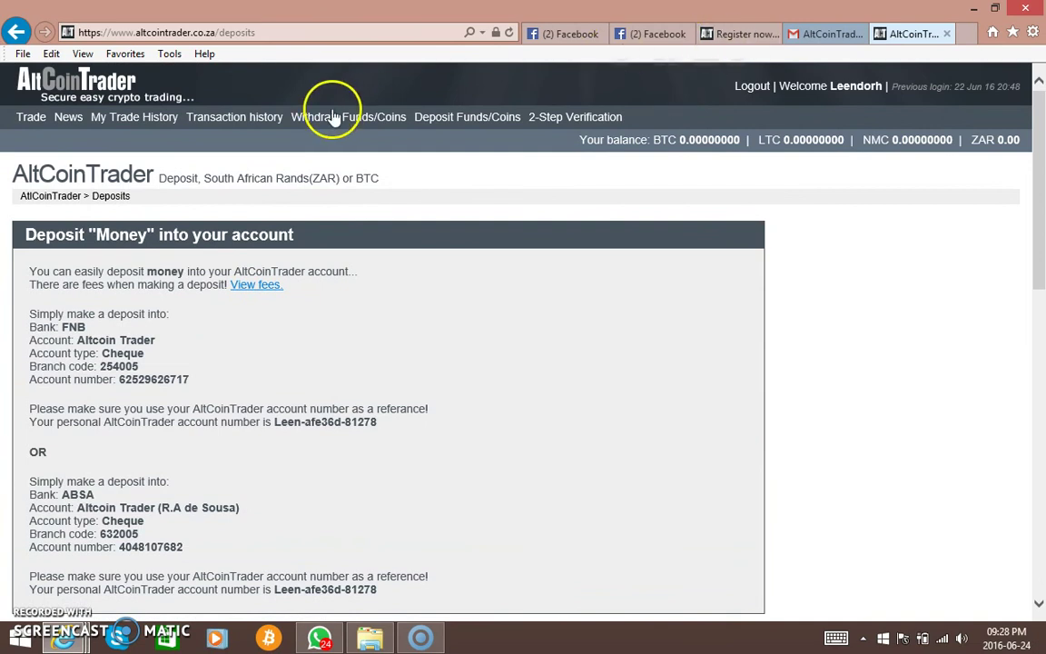
Open the ZAR withdrawal form and fill in the bank account holder field
click(341, 121)
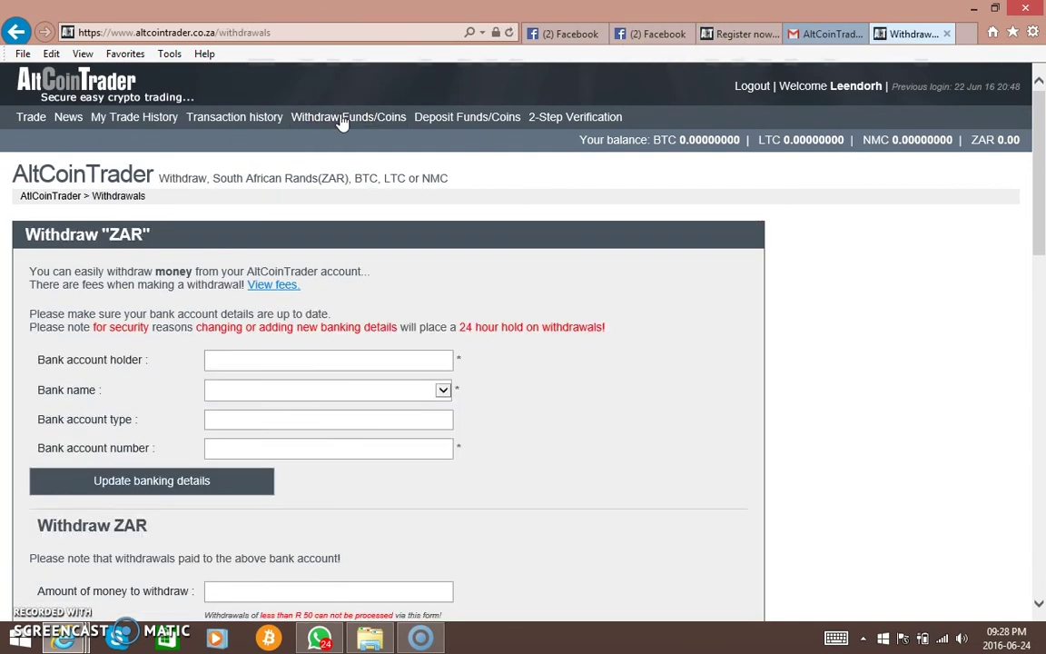
scroll(341, 121, down, 3)
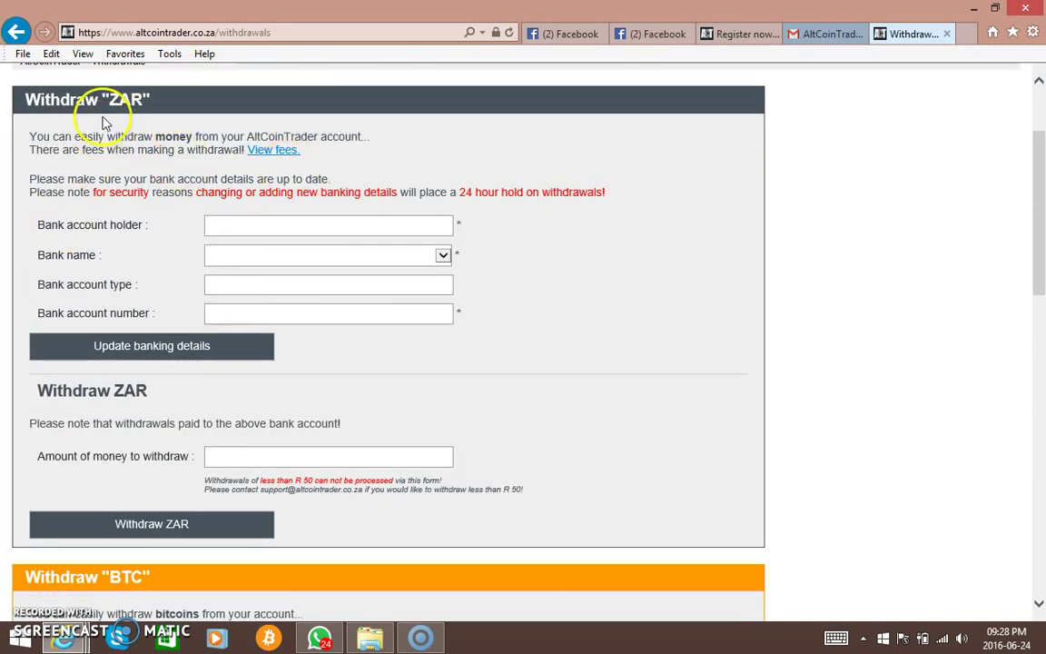
click(215, 227)
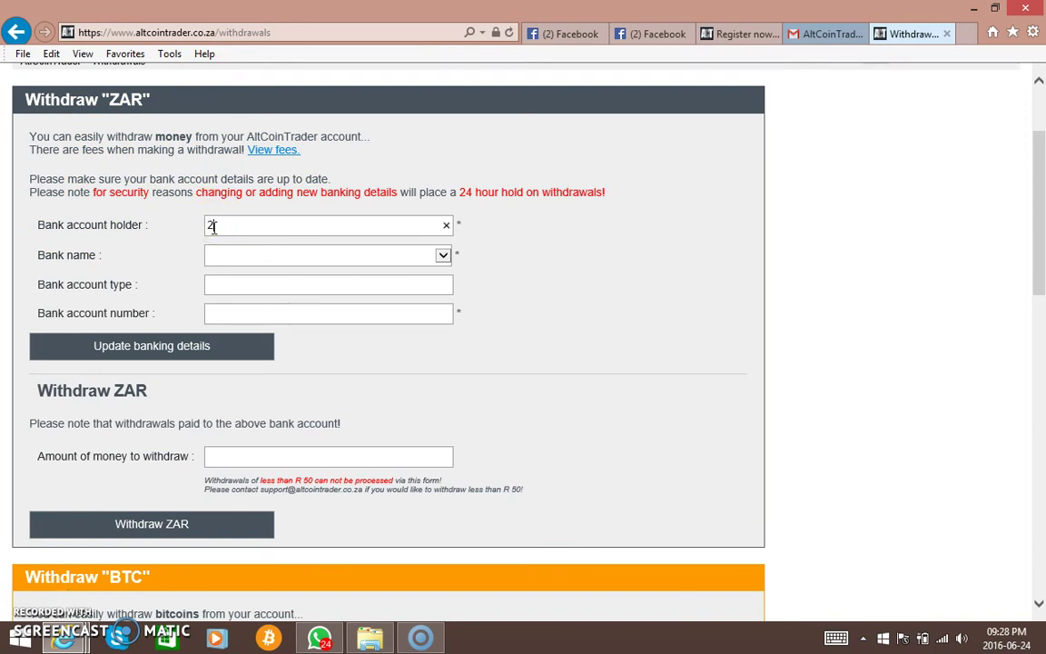
Choose SA Post Bank (Post Office) as the withdrawal bank name
click(290, 257)
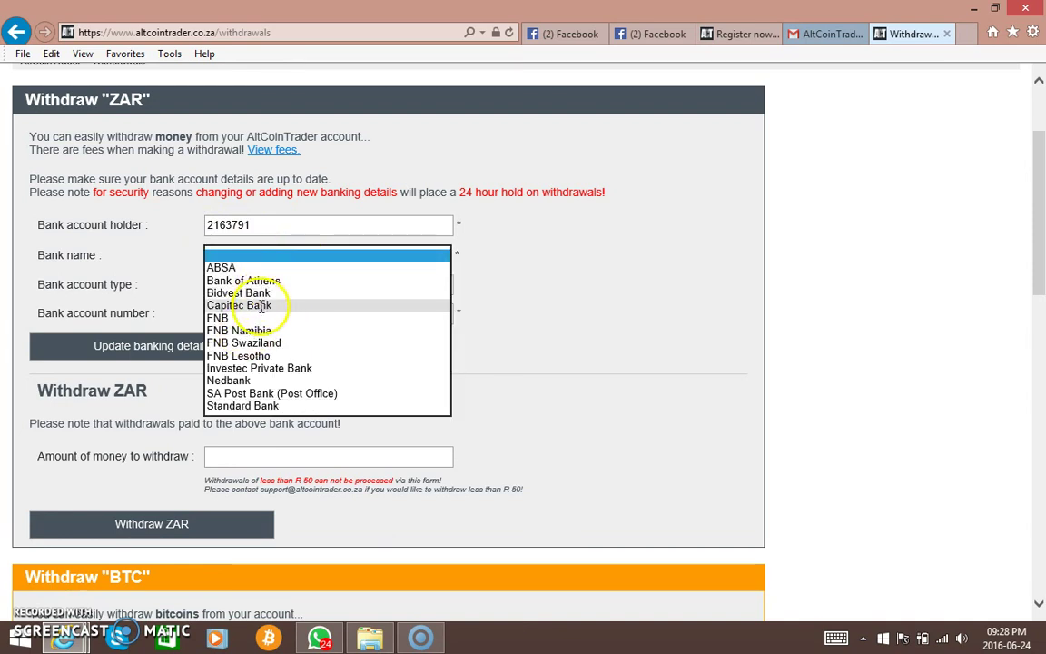
click(261, 306)
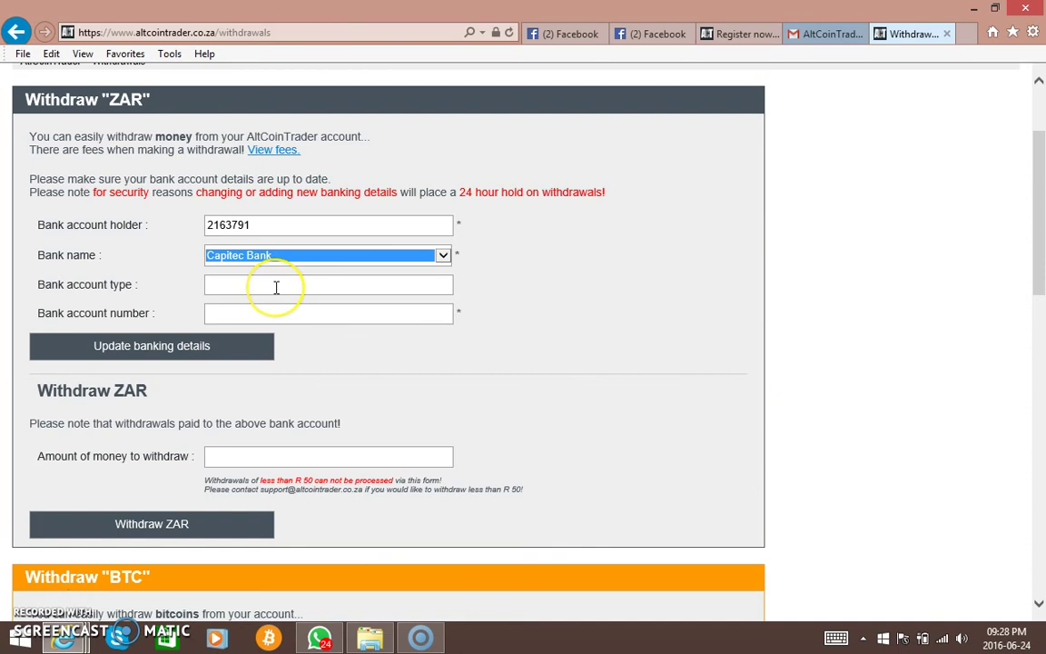
key(s)
click(276, 287)
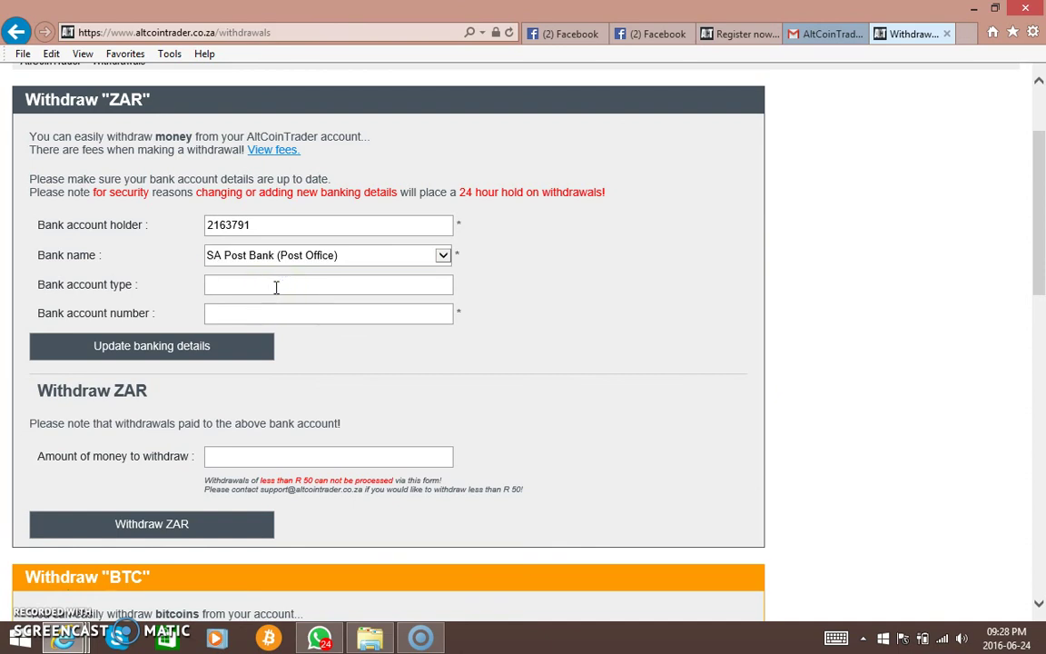
click(271, 291)
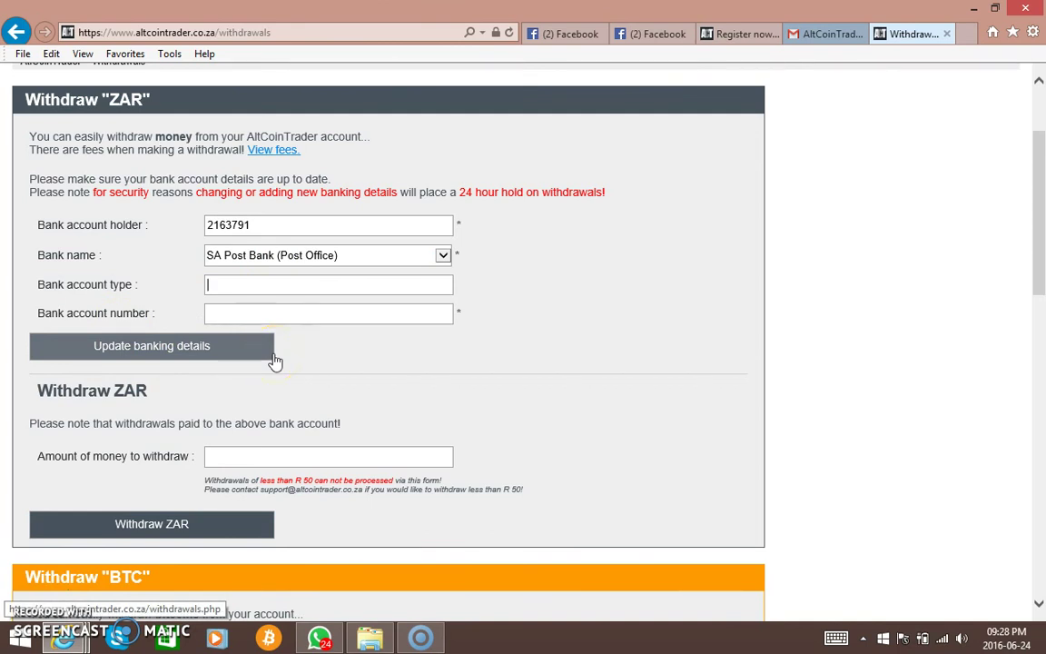
scroll(275, 362, down, 3)
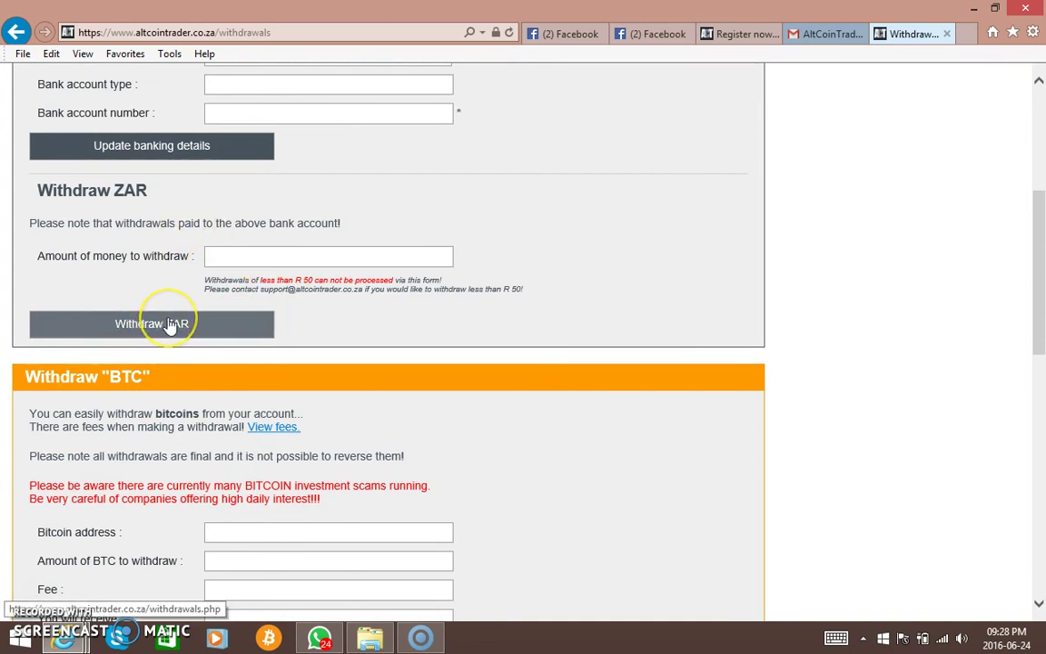
Enter 266387 as the ZAR withdrawal amount and submit the withdrawal
click(246, 256)
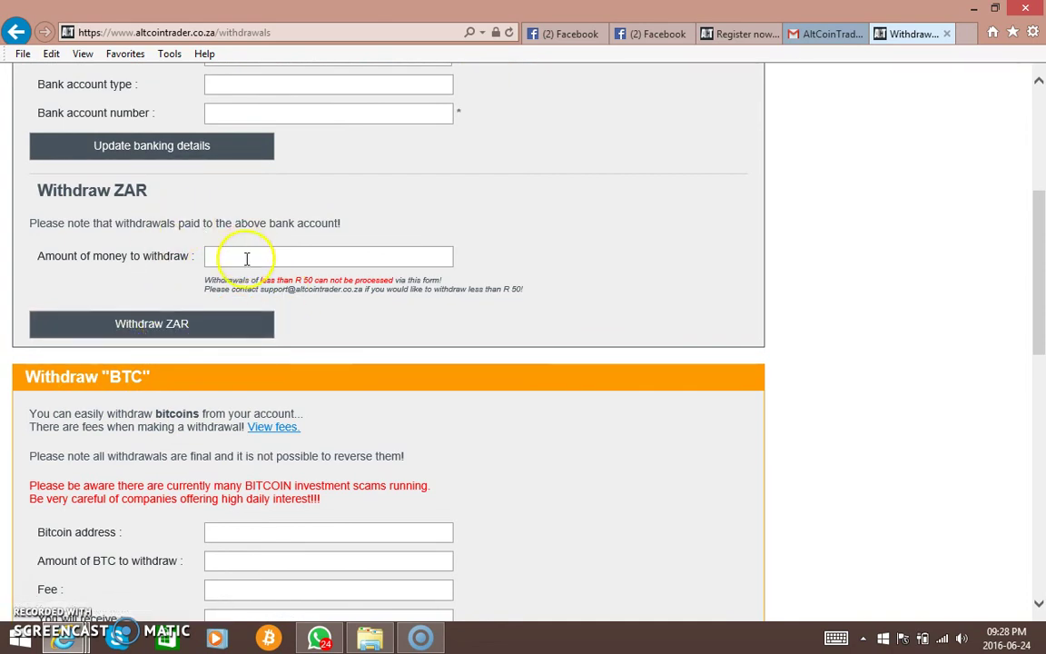
text(SH)
key(BackSpace)
key(BackSpace)
text(2)
text(66387)
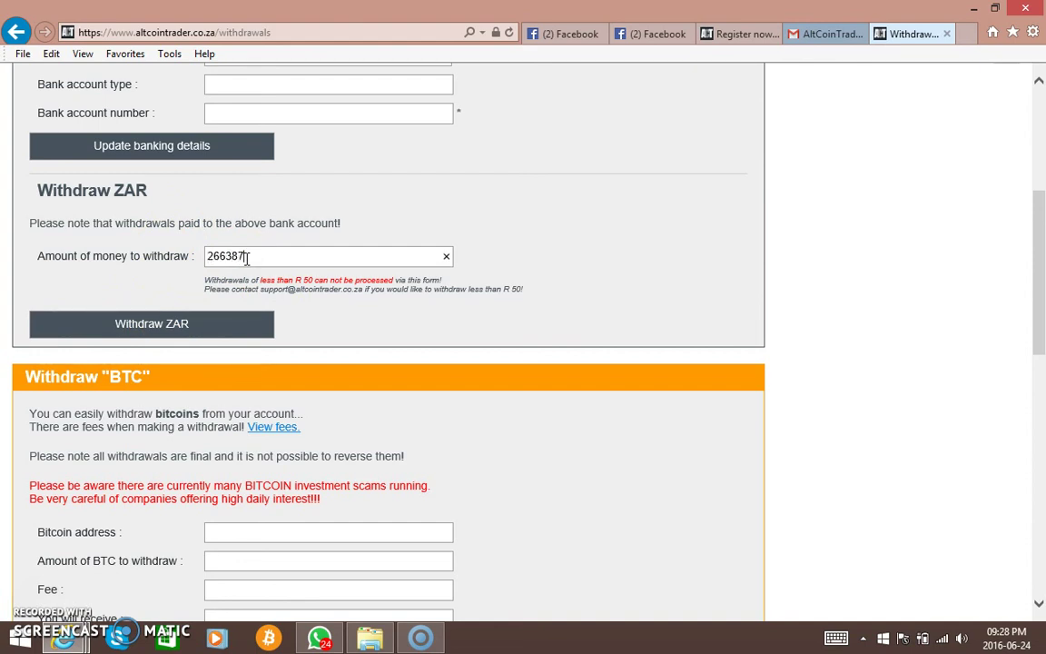
click(182, 324)
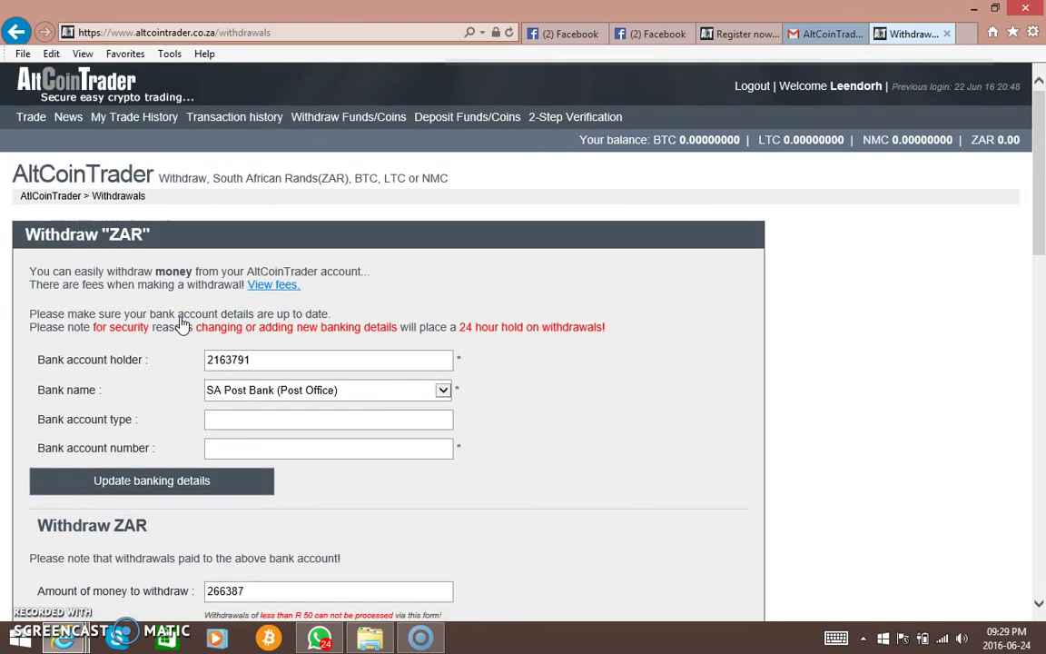